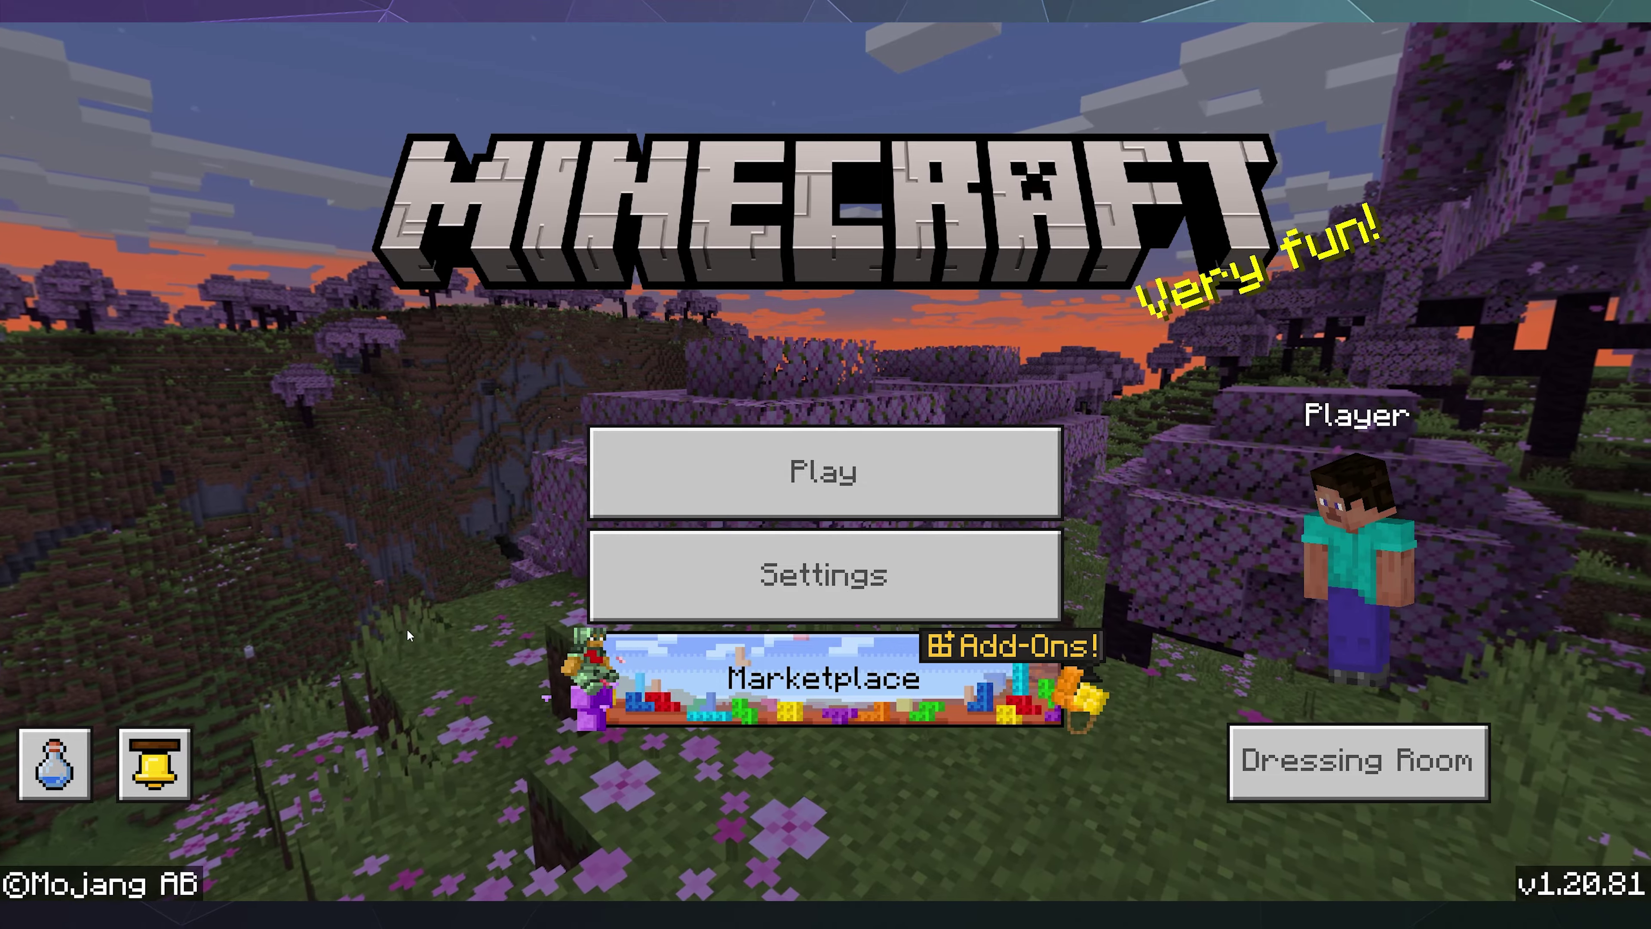
Search the Marketplace for 'rtx'
left_click(737, 697)
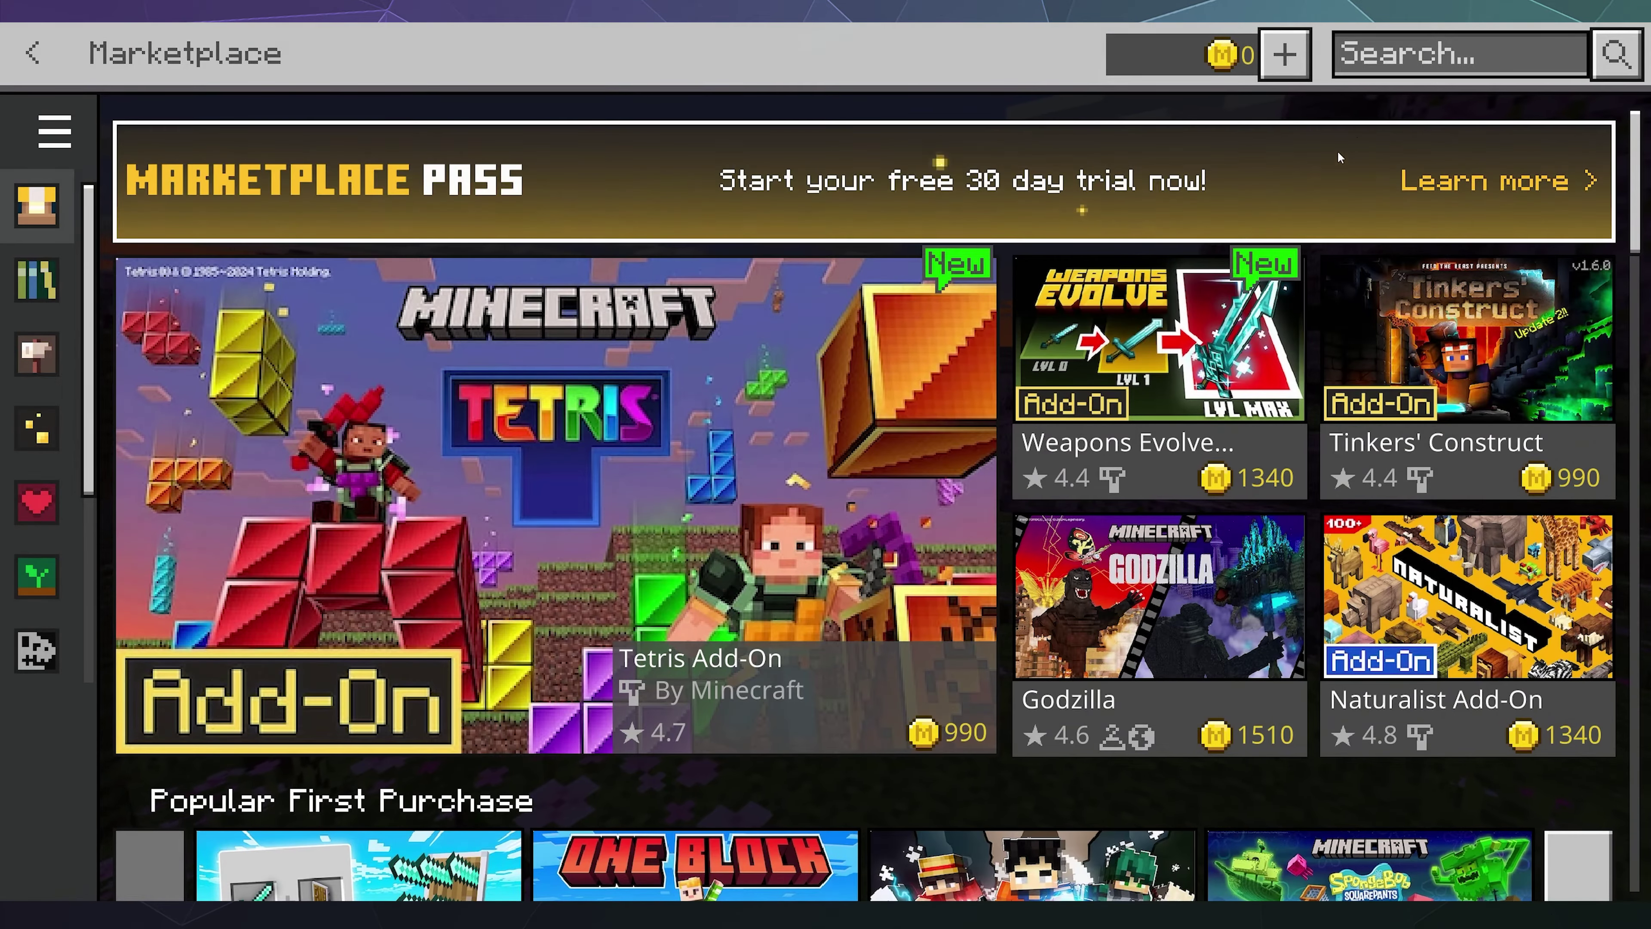
left_click(1414, 55)
type("rtx")
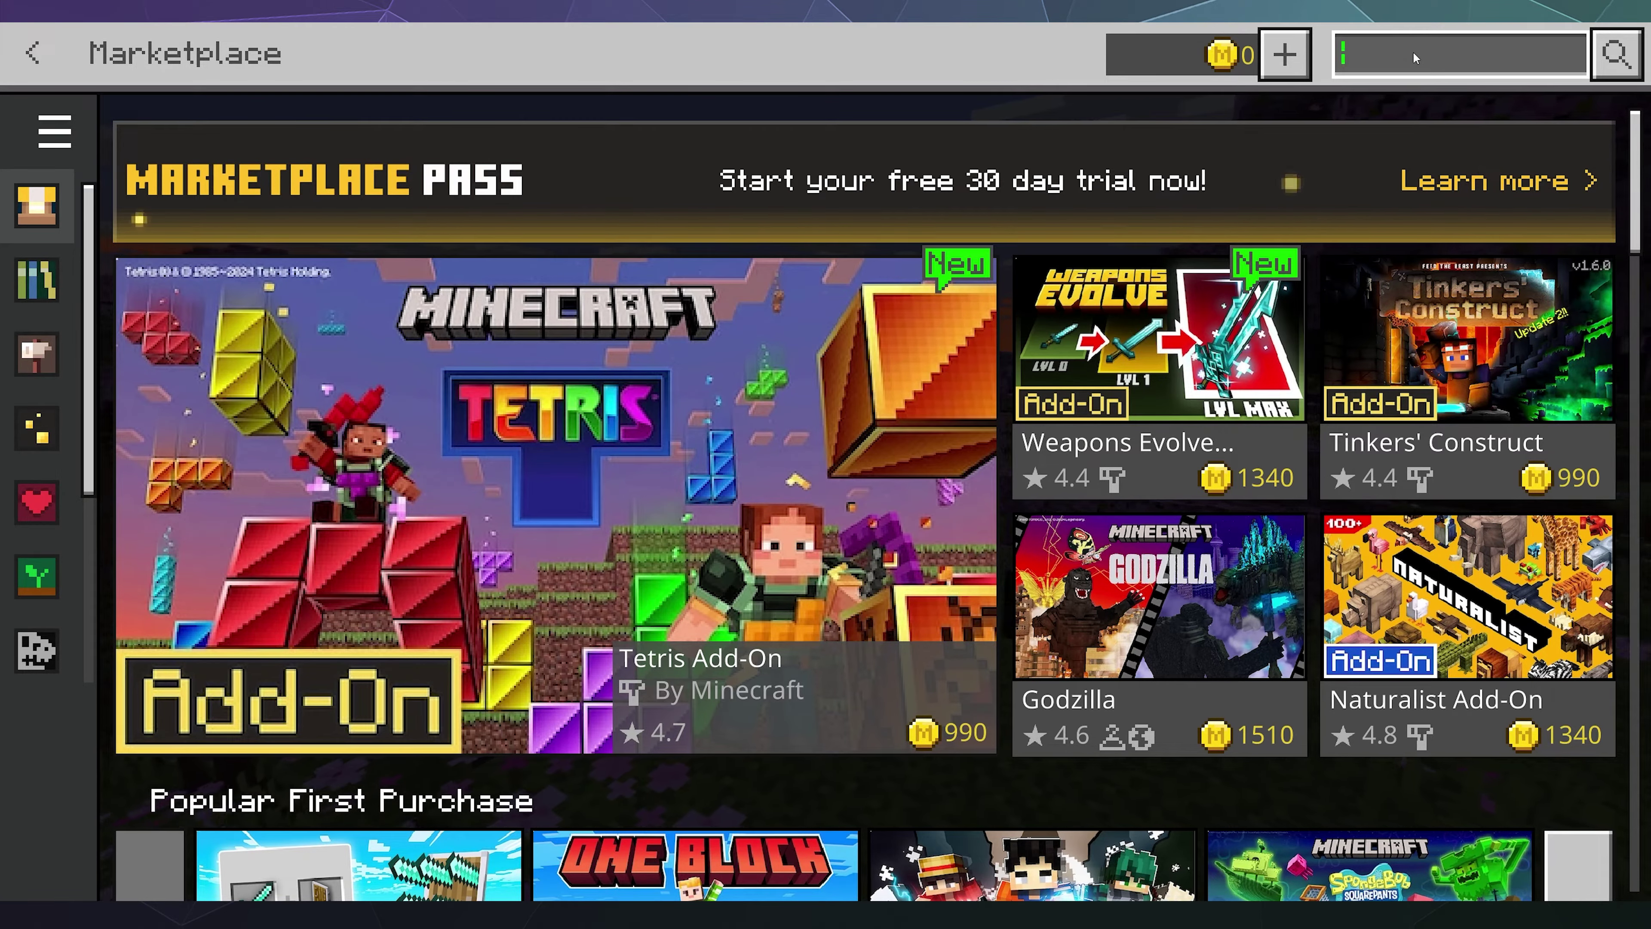
key("Return")
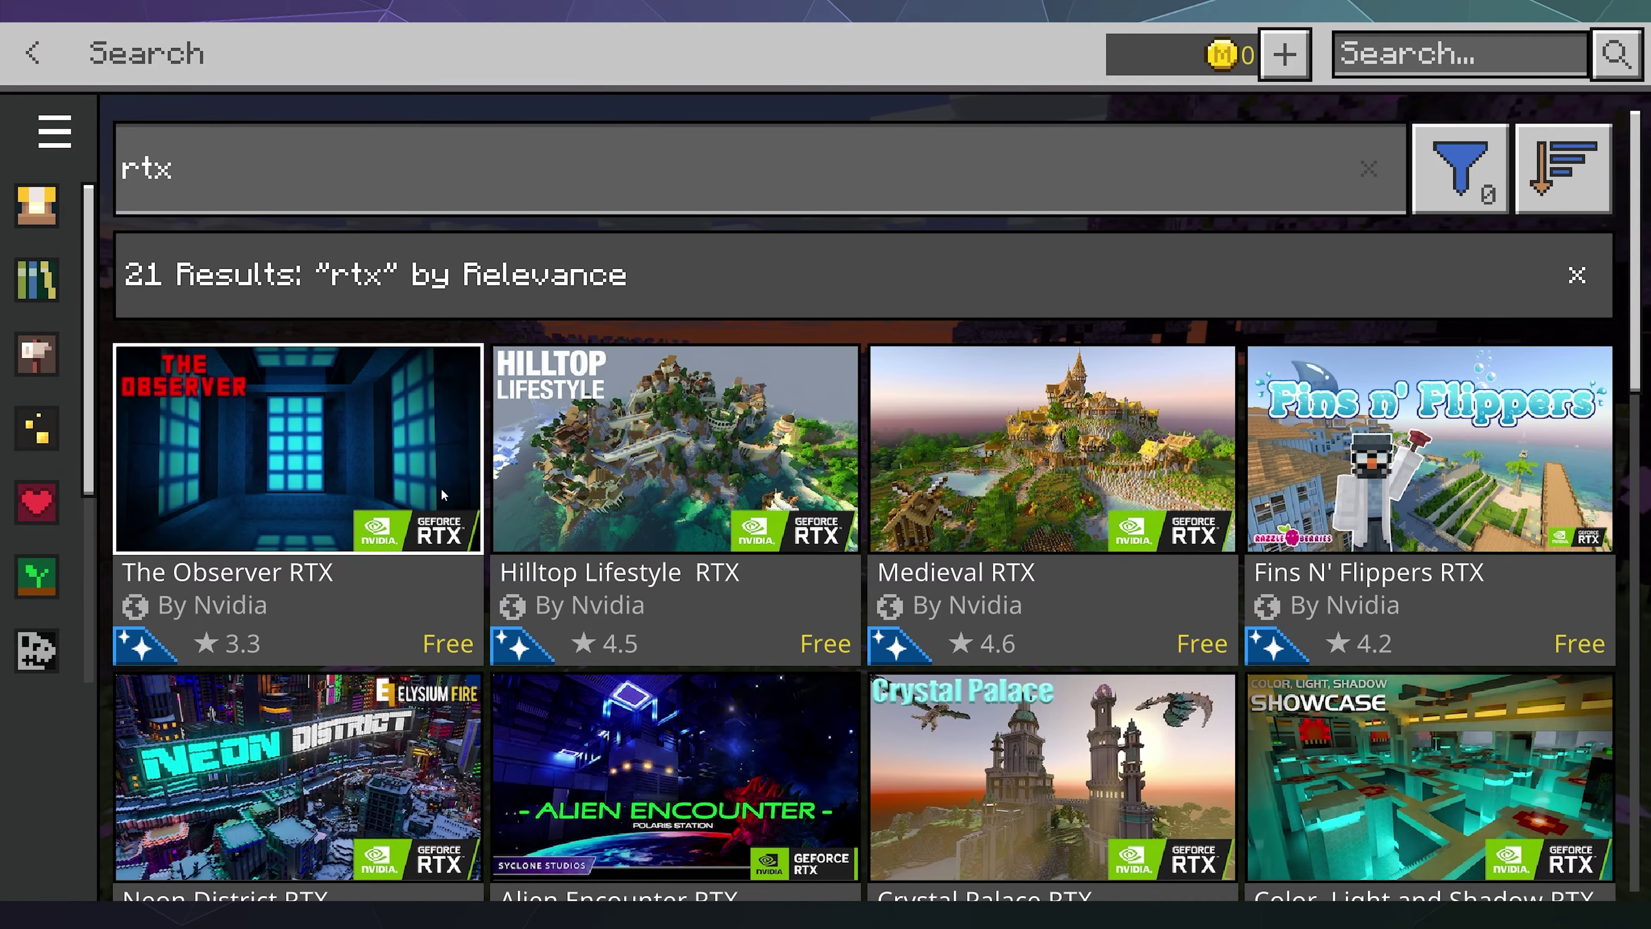
Browse the 21 rtx results and open the Aquatic Adventure RTX store page
scroll(649, 474, "down", 1)
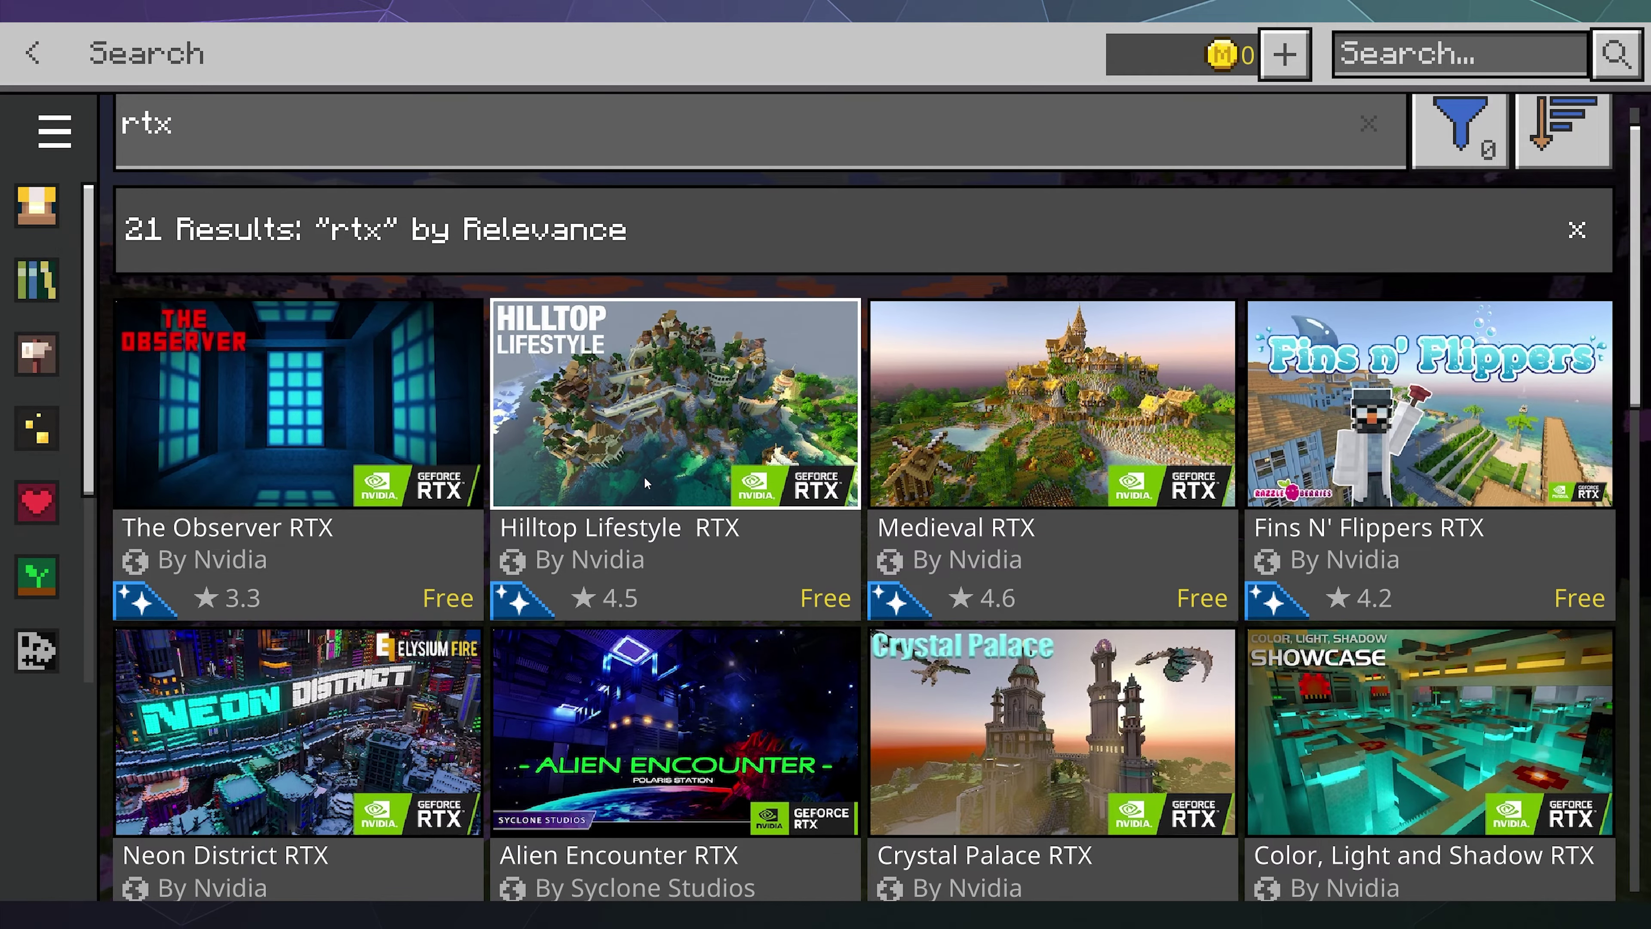
scroll(643, 478, "down", 1)
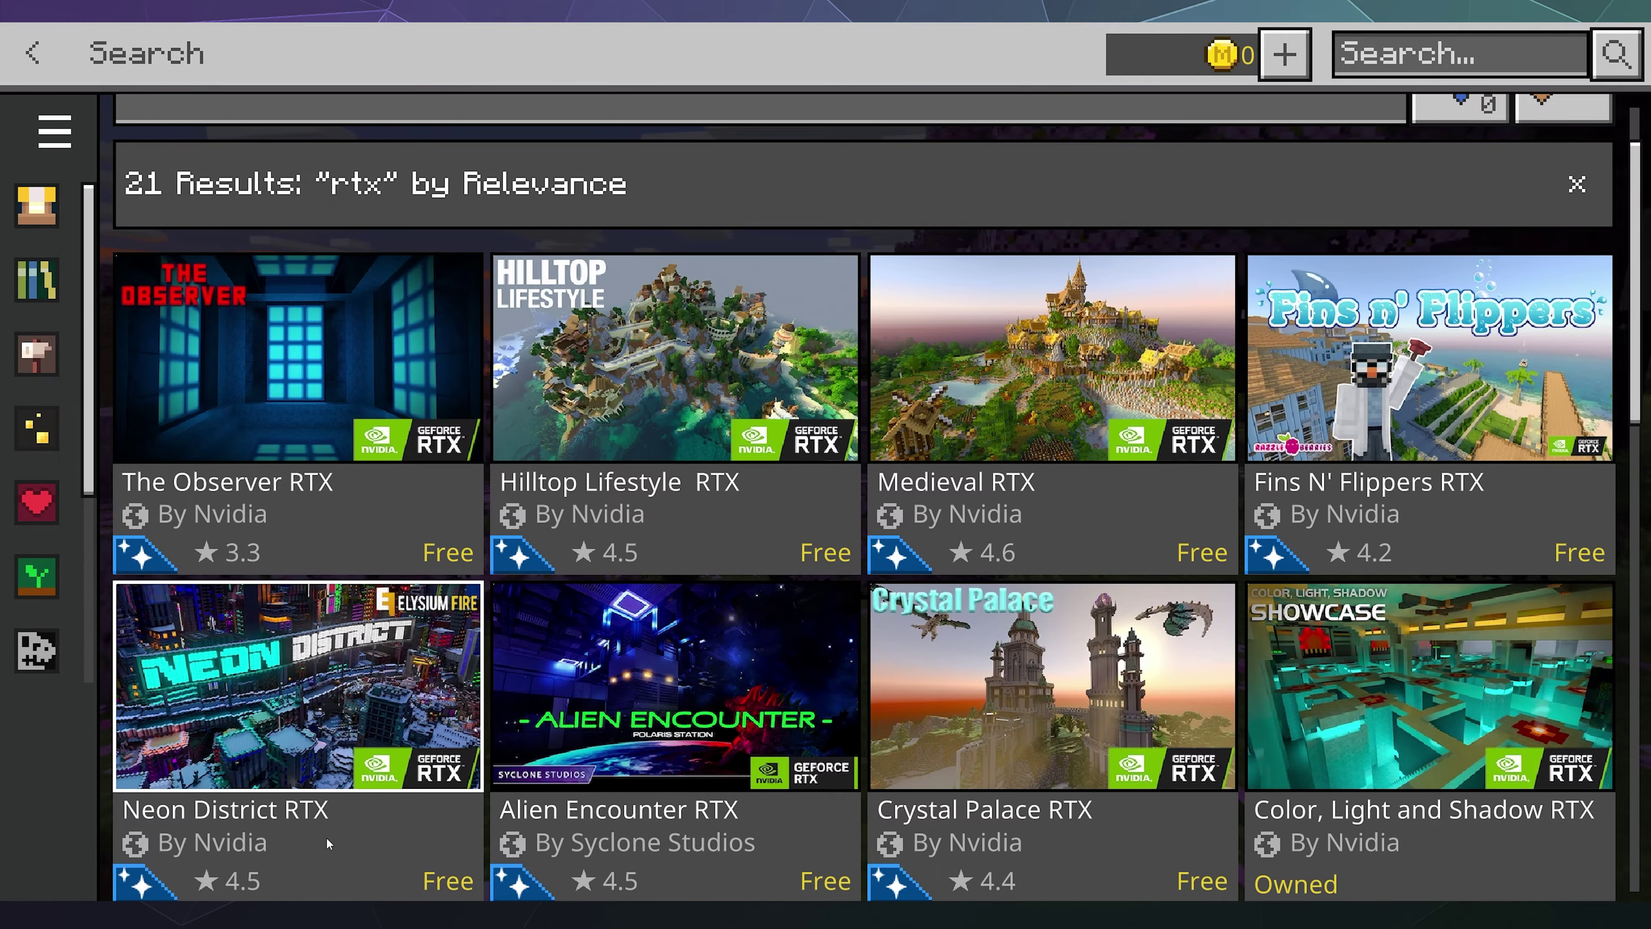
scroll(711, 625, "down", 1)
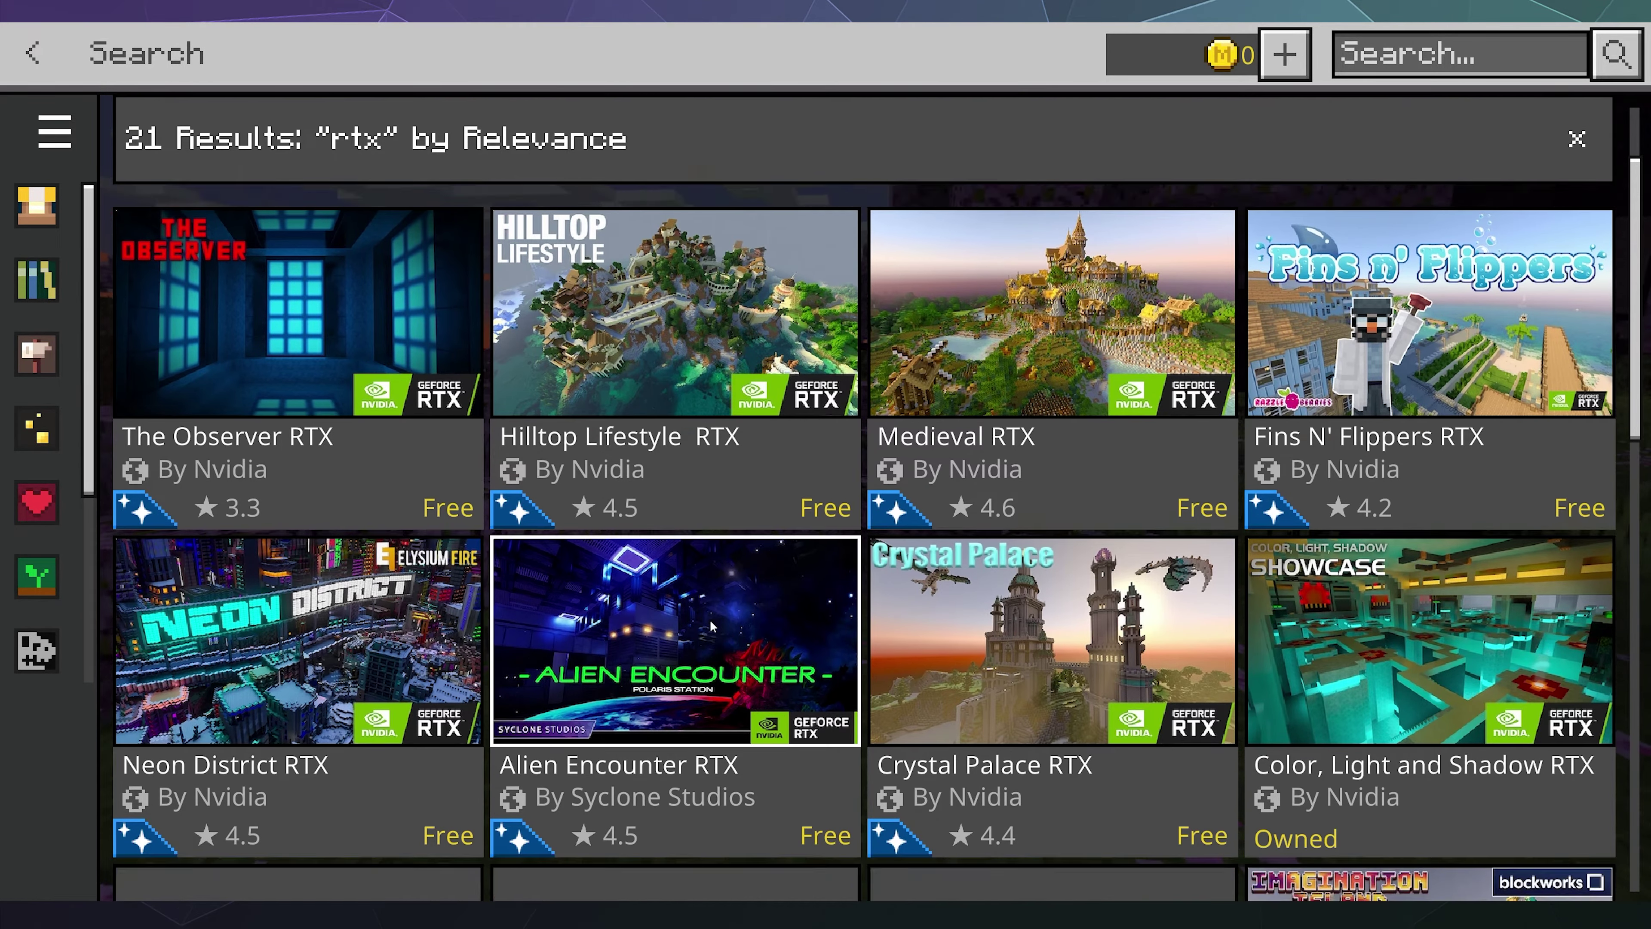
scroll(712, 625, "down", 3)
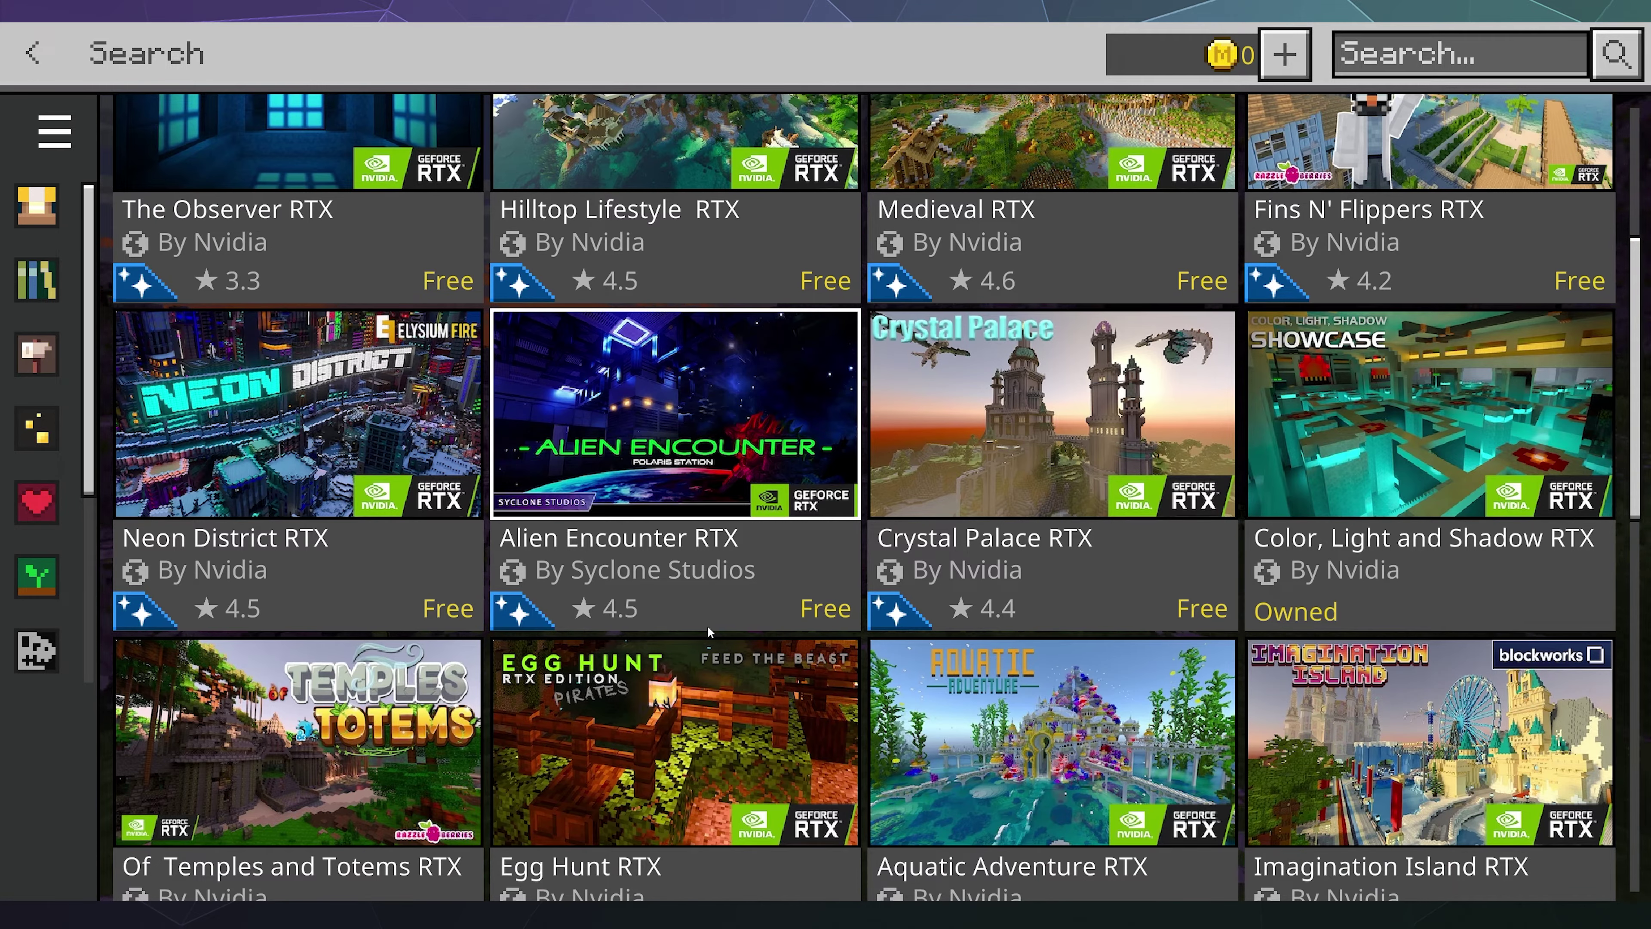
scroll(710, 632, "down", 1)
scroll(709, 631, "up", 2)
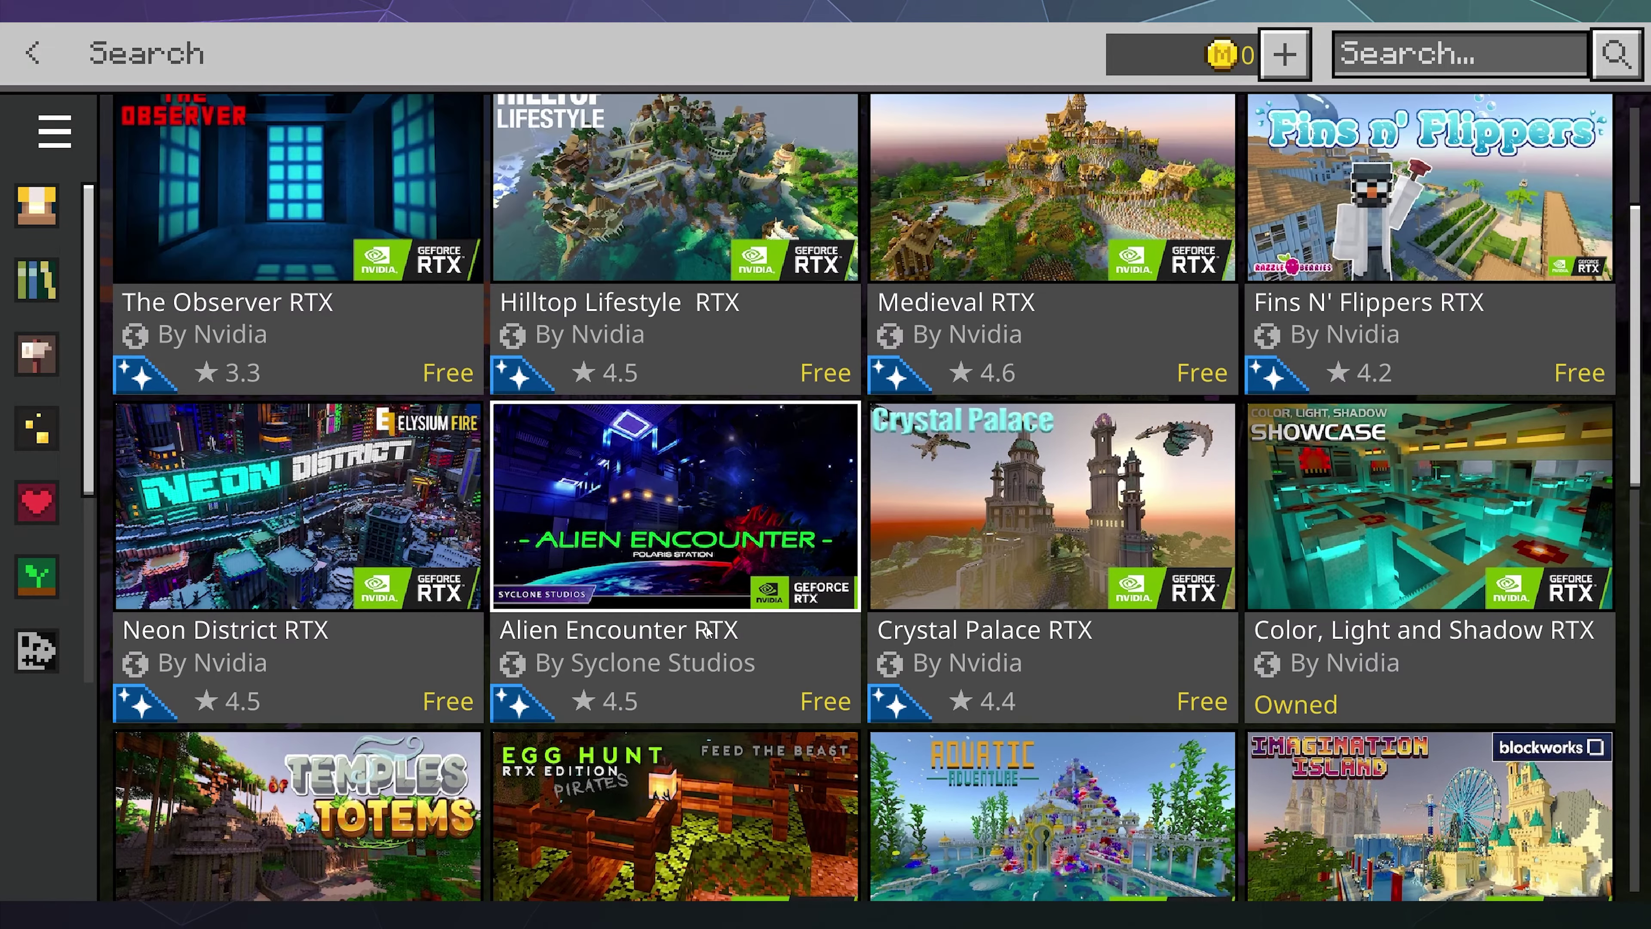
scroll(707, 629, "down", 3)
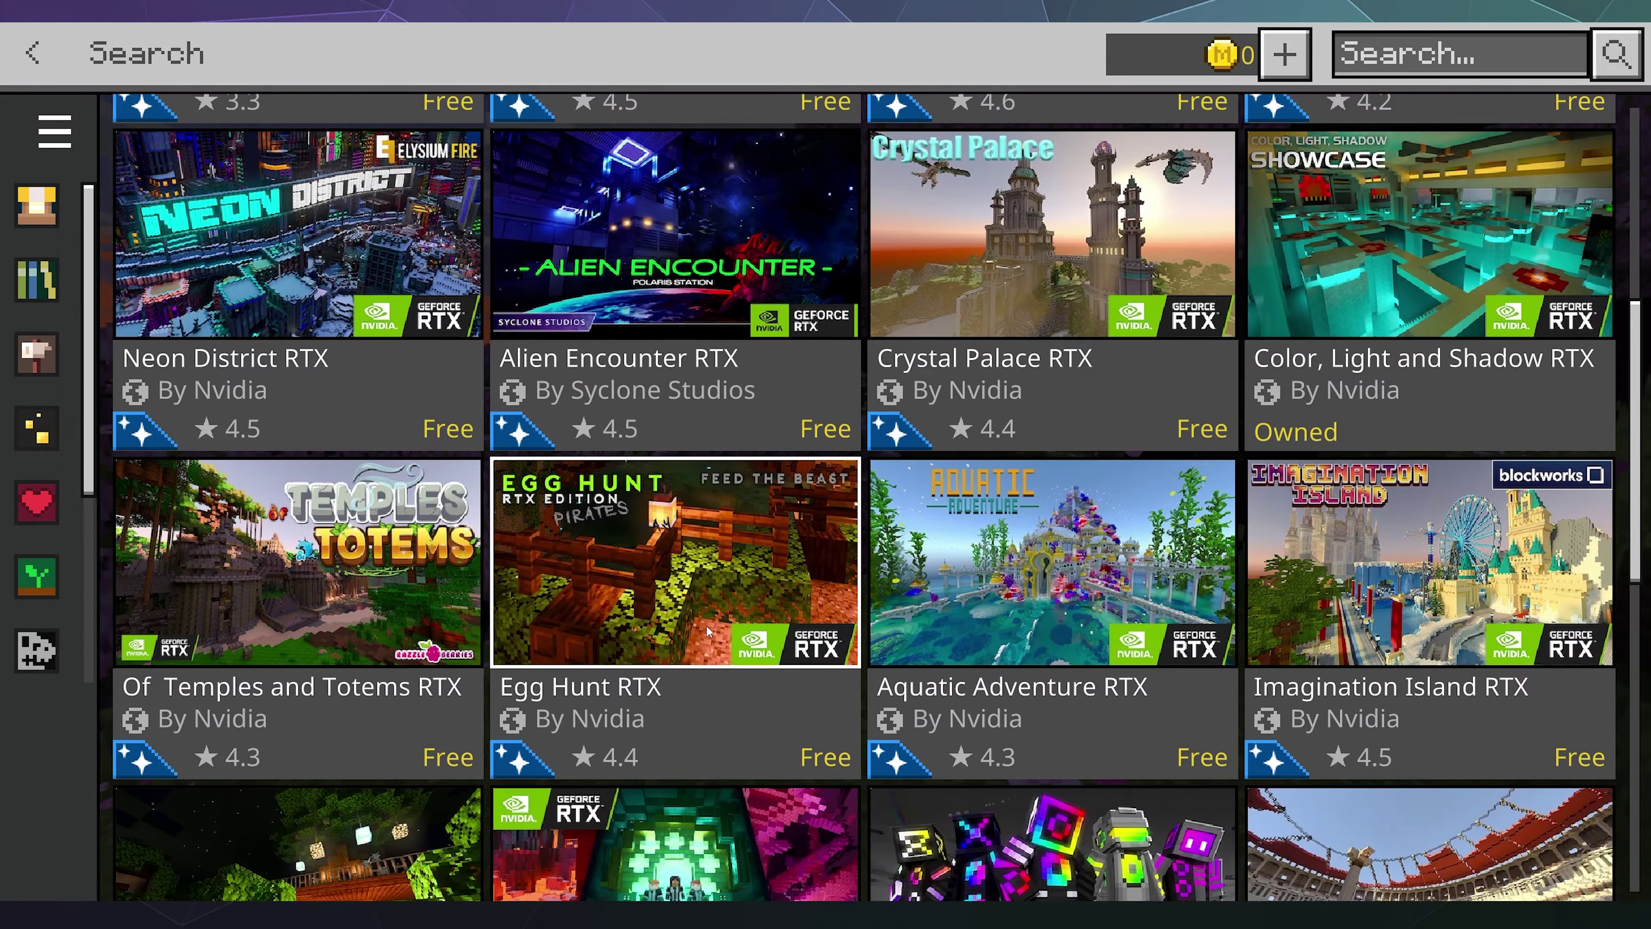
left_click(1066, 690)
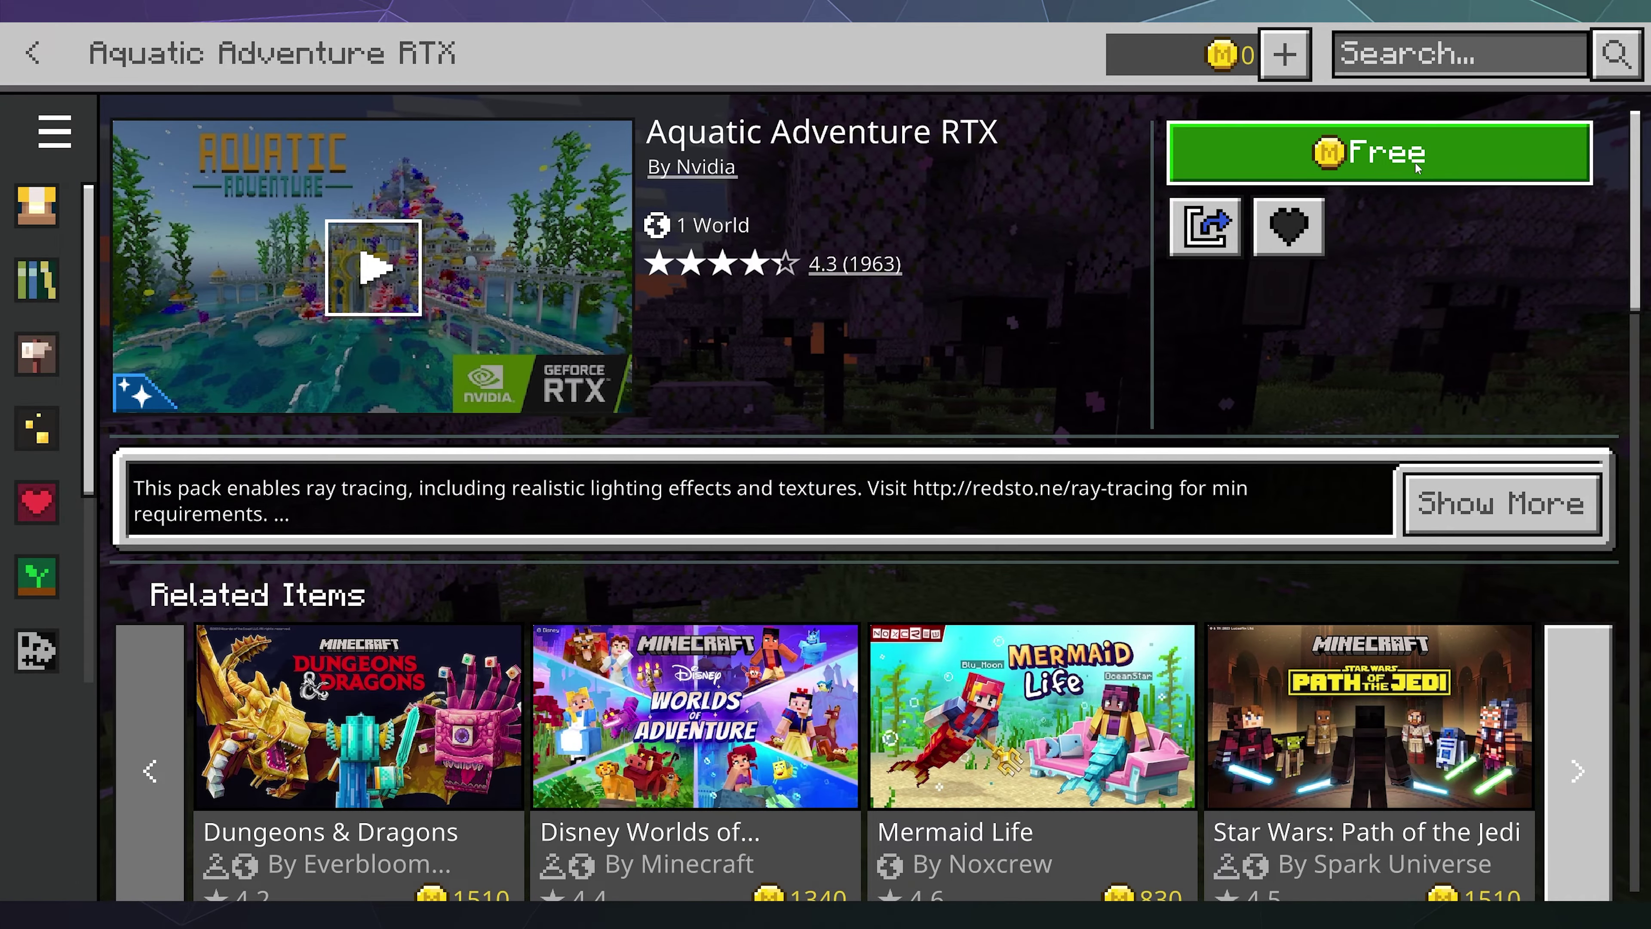
Claim Aquatic Adventure RTX for free, download the 12 MB pack, and start a world from it
left_click(1222, 156)
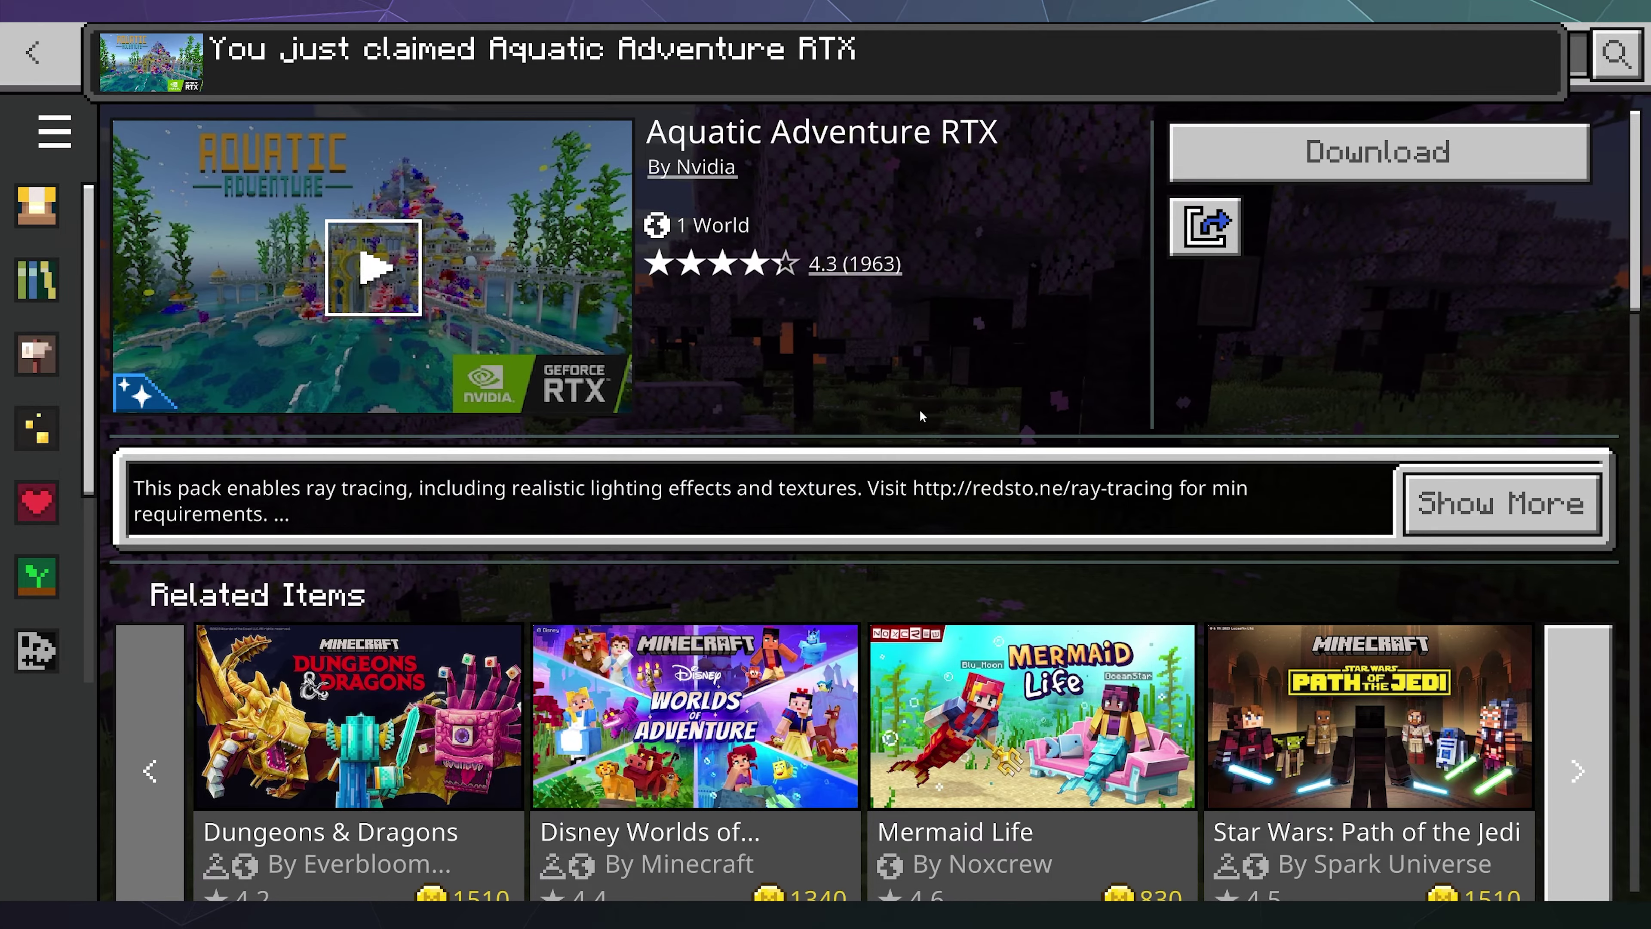
left_click(1341, 176)
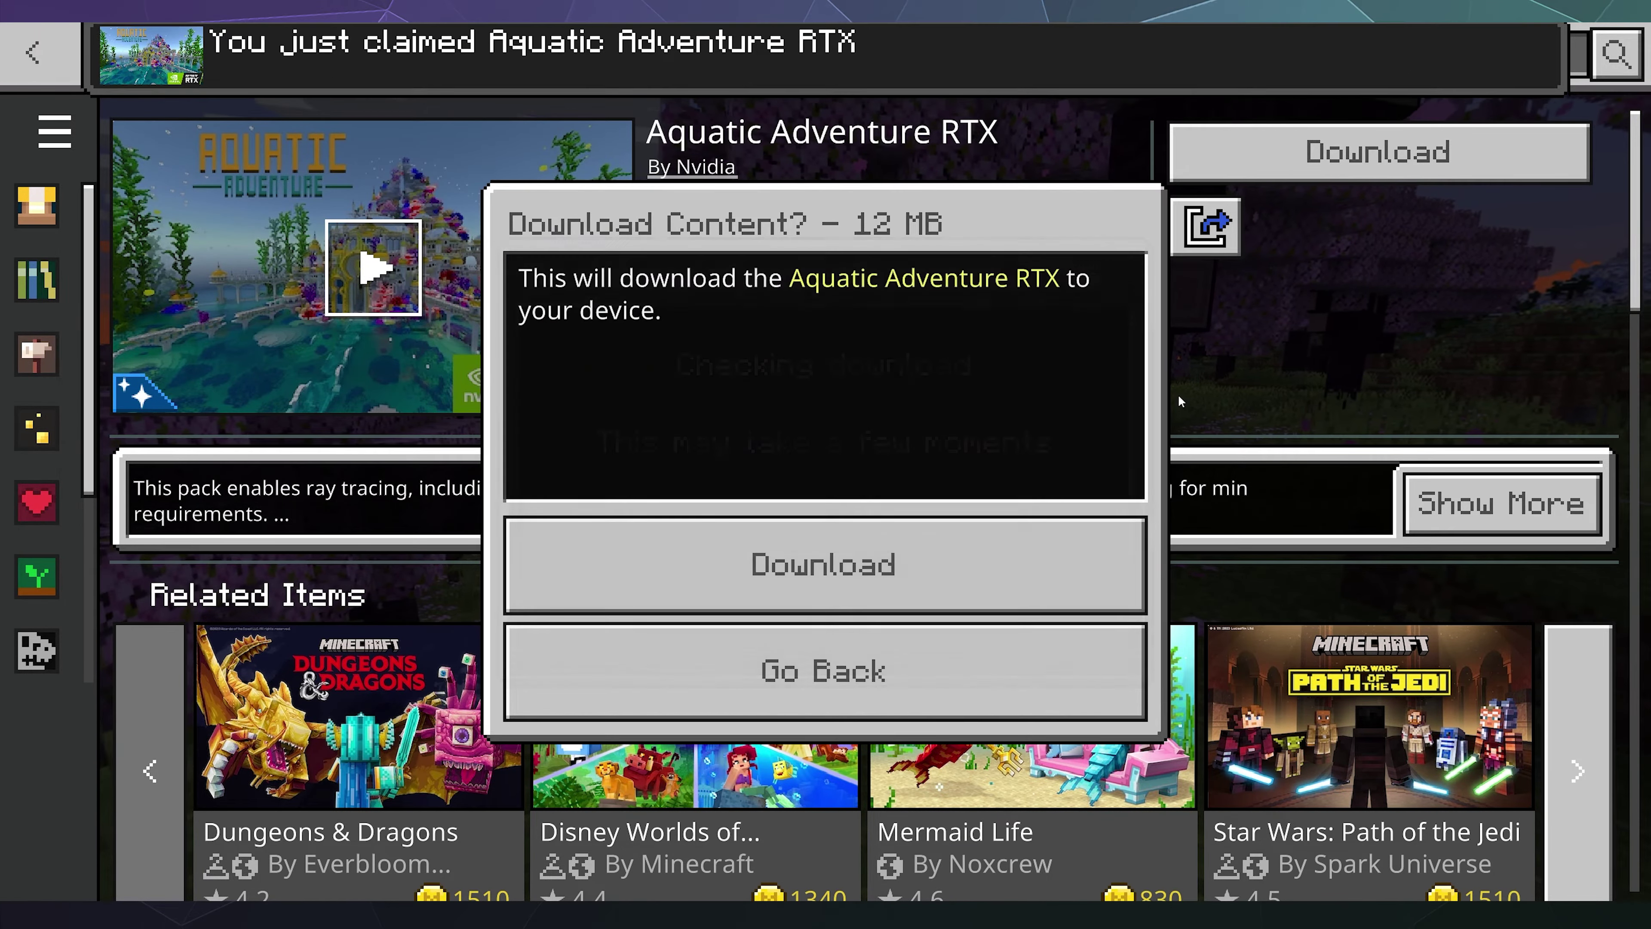
left_click(947, 558)
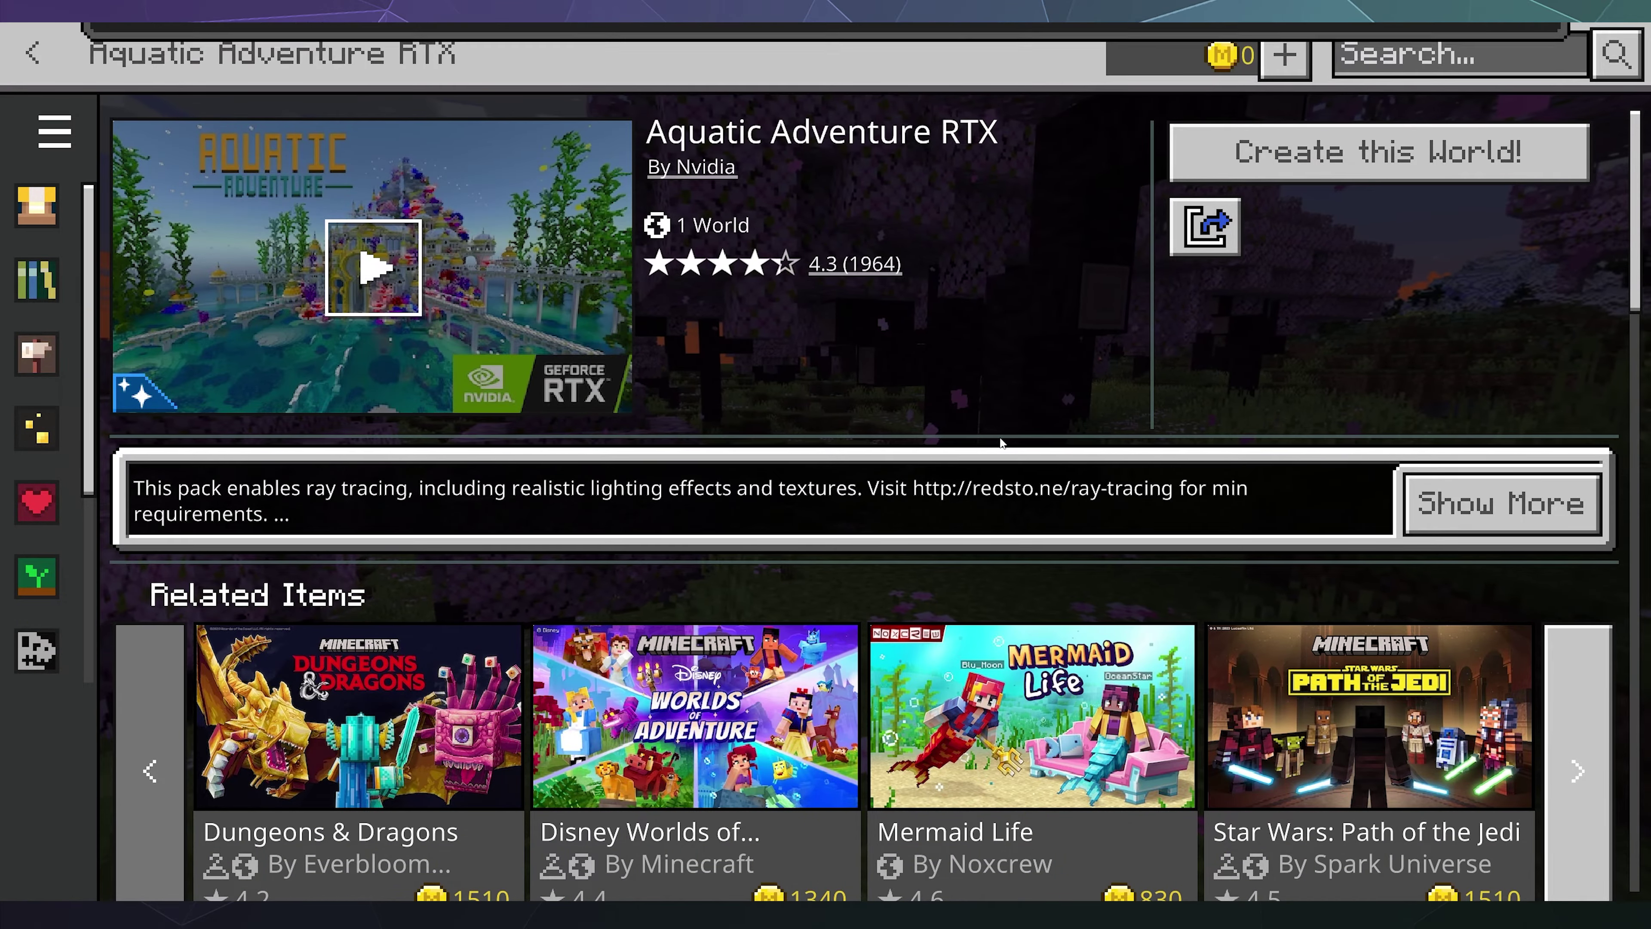
left_click(1294, 156)
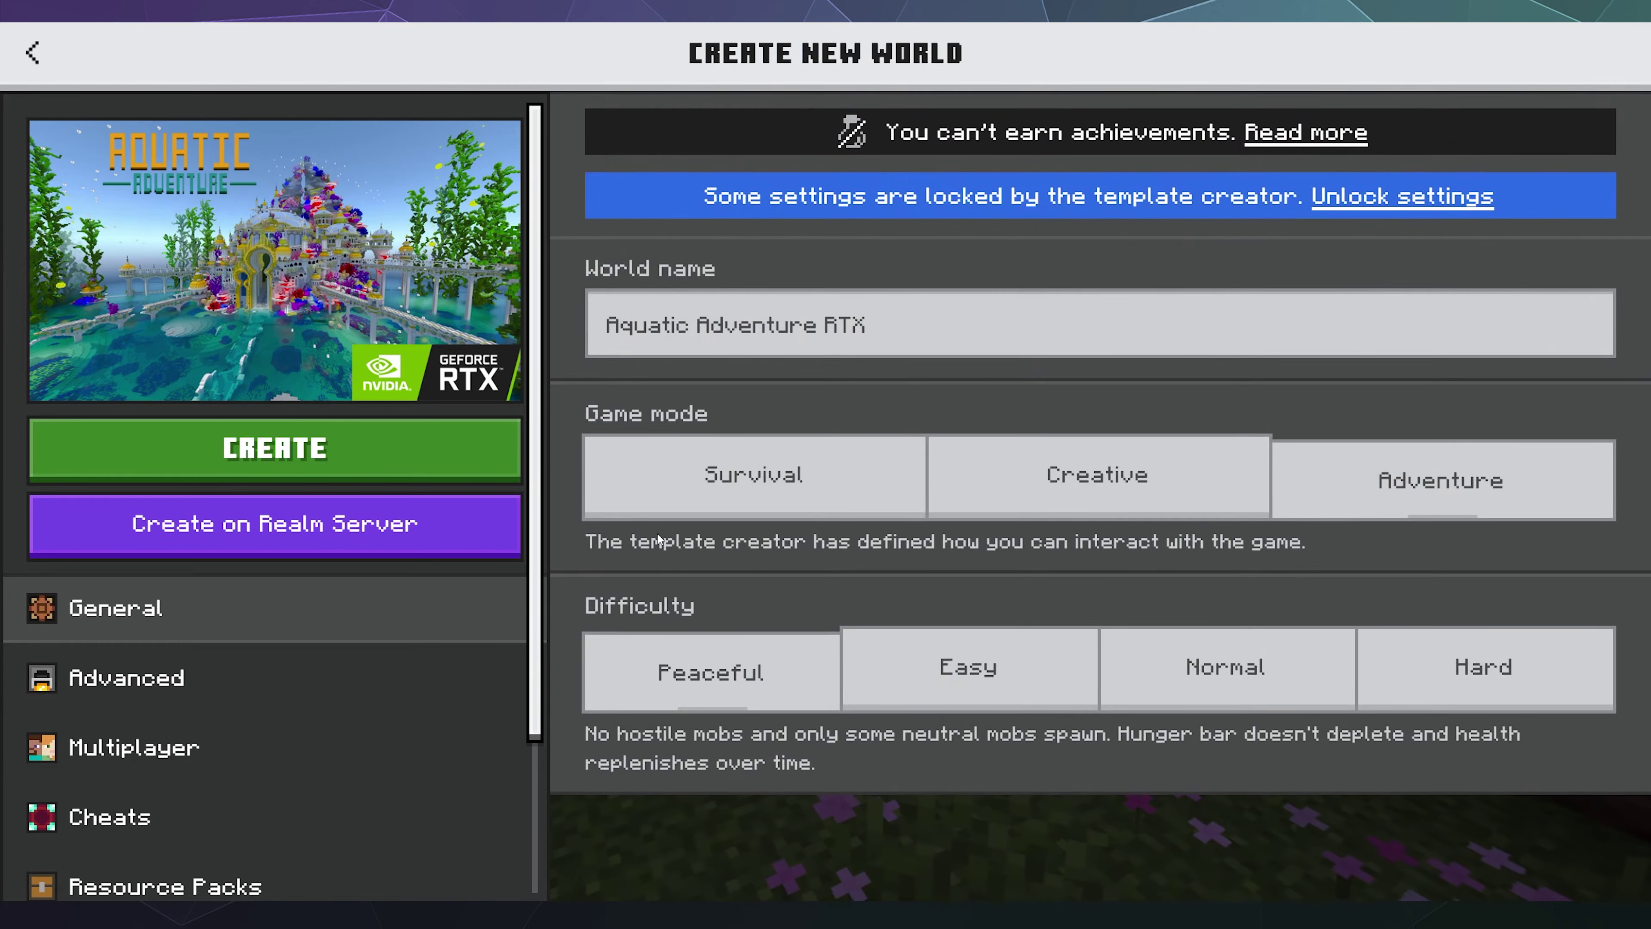
Create the Aquatic Adventure RTX world and let it load into the underwater temple
left_click(312, 463)
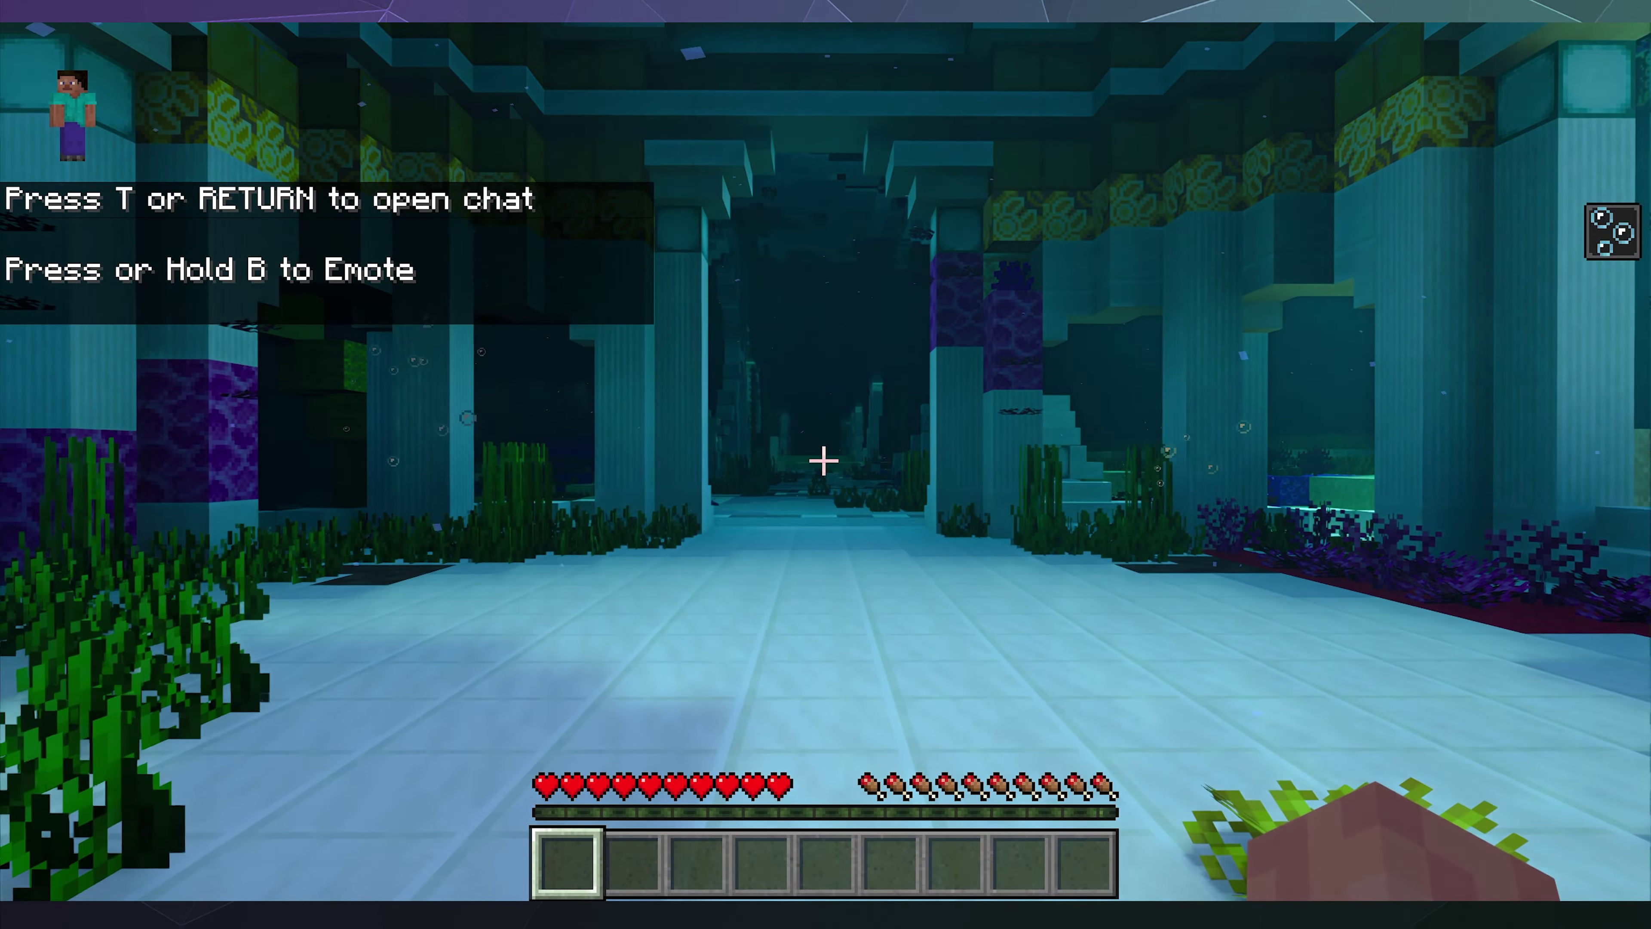
mouse_move(825, 461)
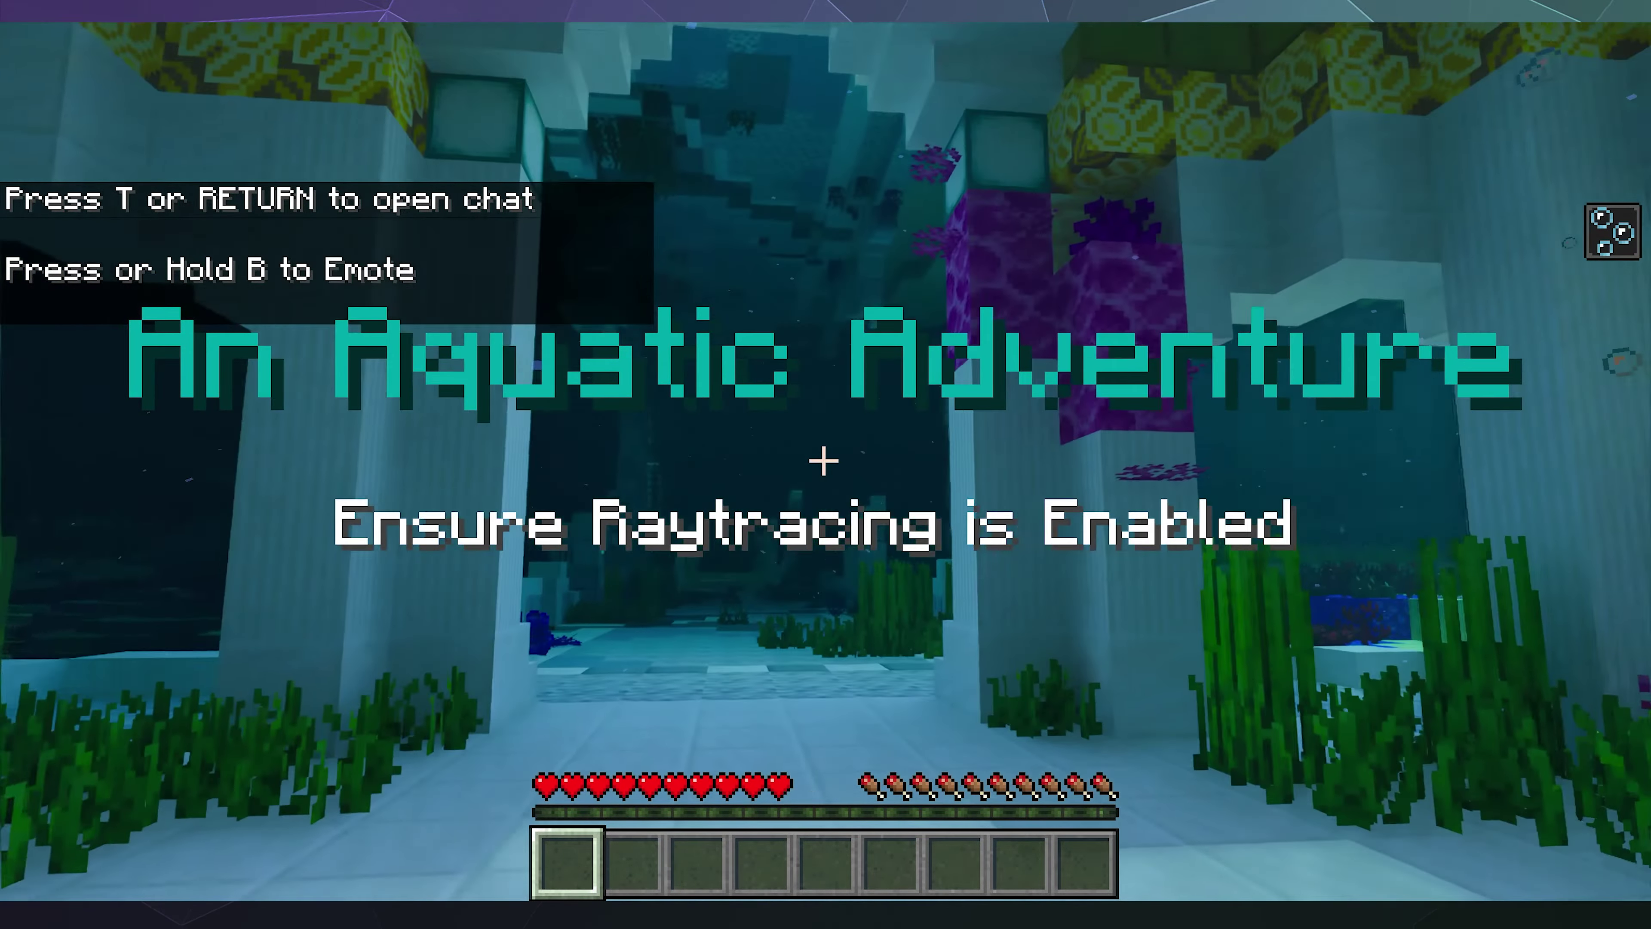
In Video settings, try a 24-chunk ray tracing render distance, then set it back to 12
key("Escape")
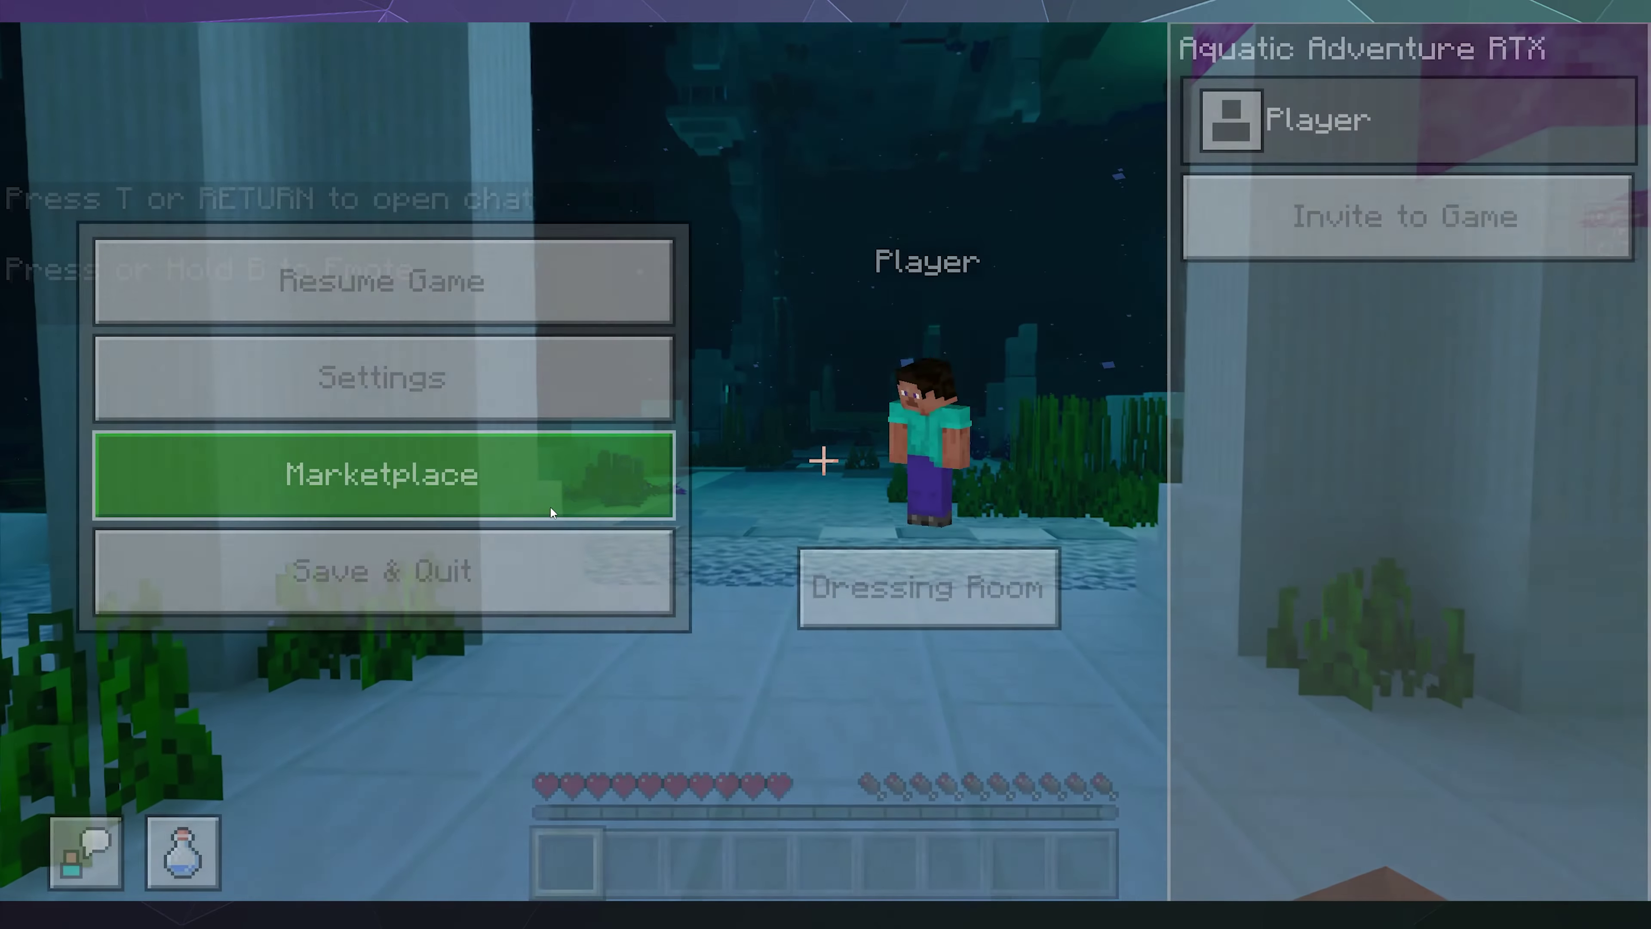
left_click(347, 385)
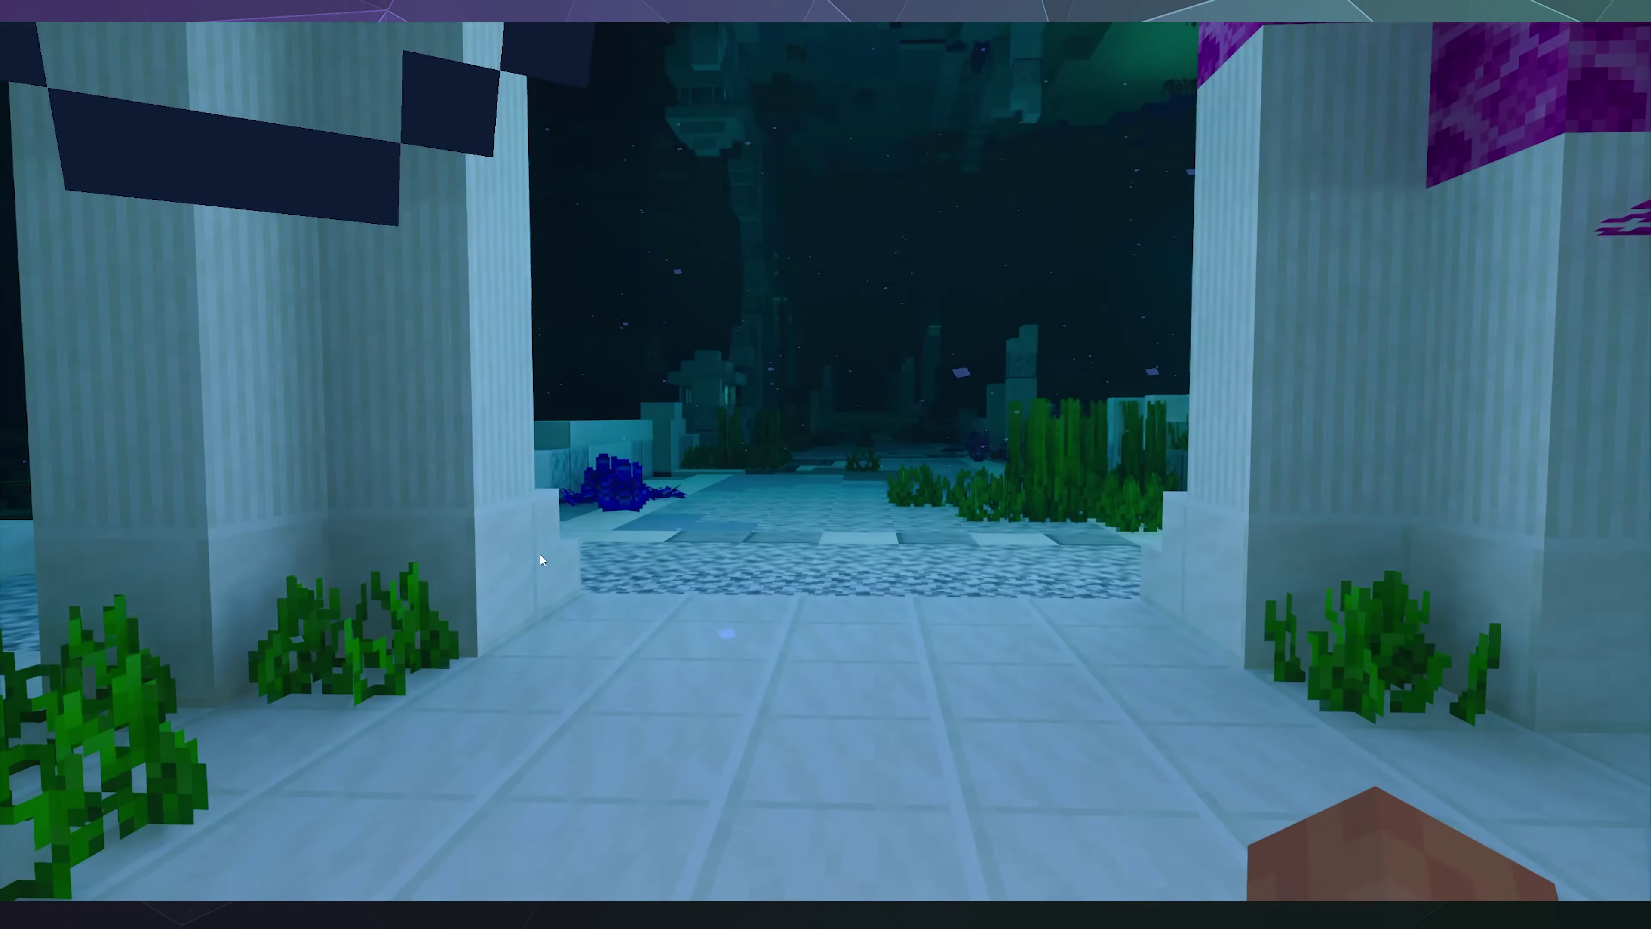
scroll(481, 559, "down", 8)
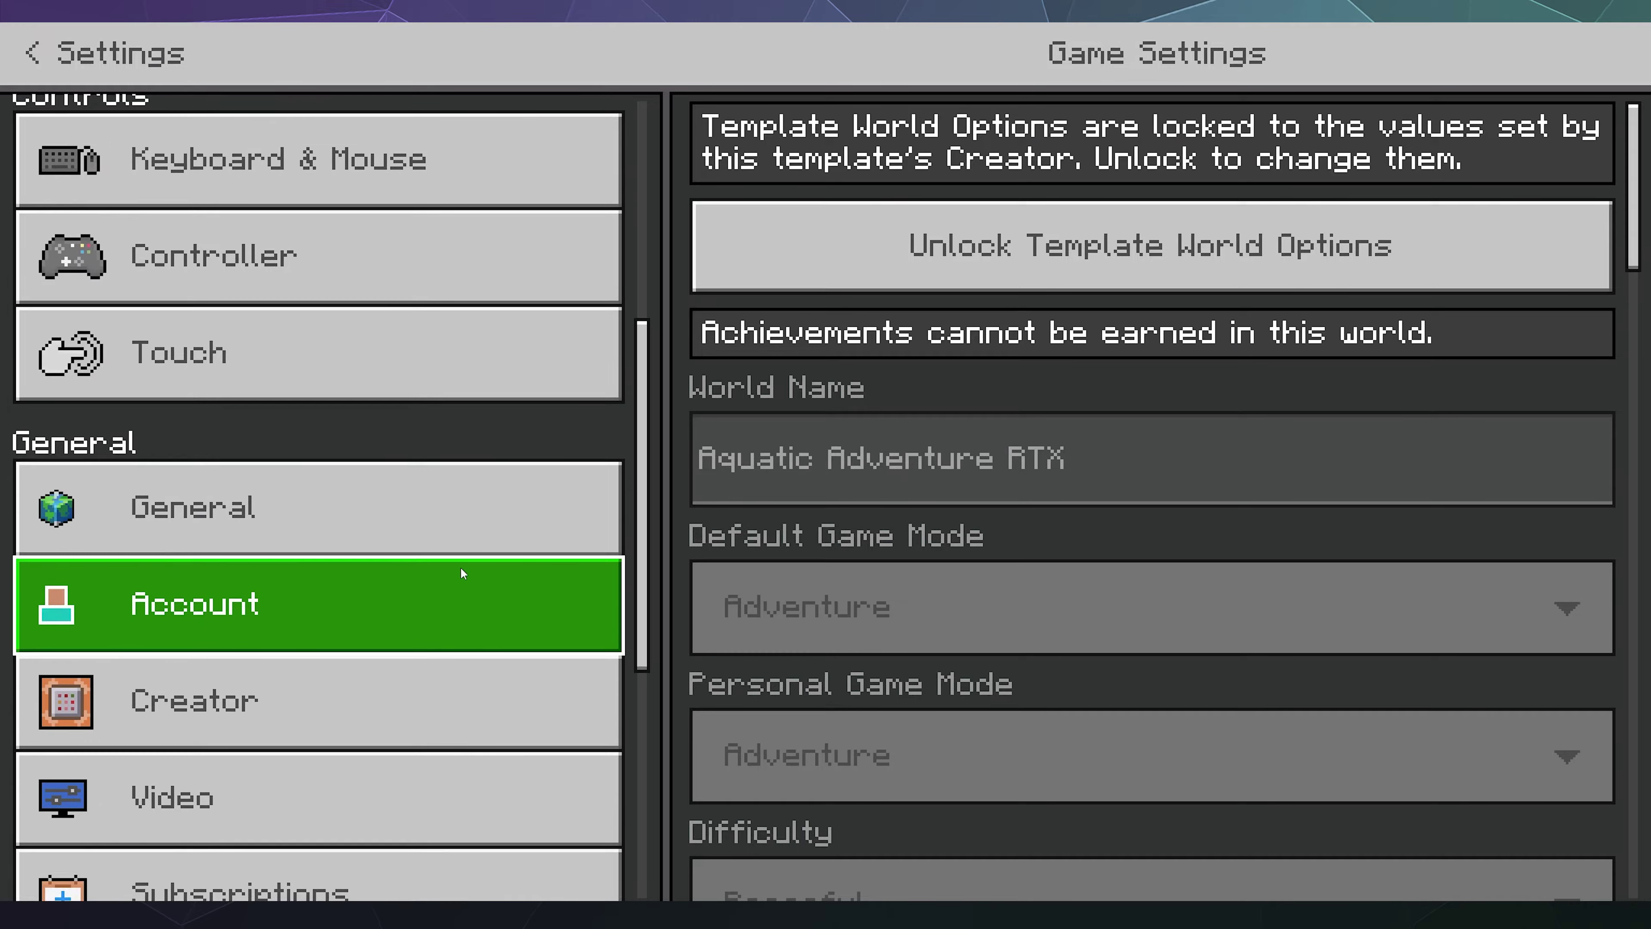
left_click(460, 570)
scroll(873, 550, "down", 10)
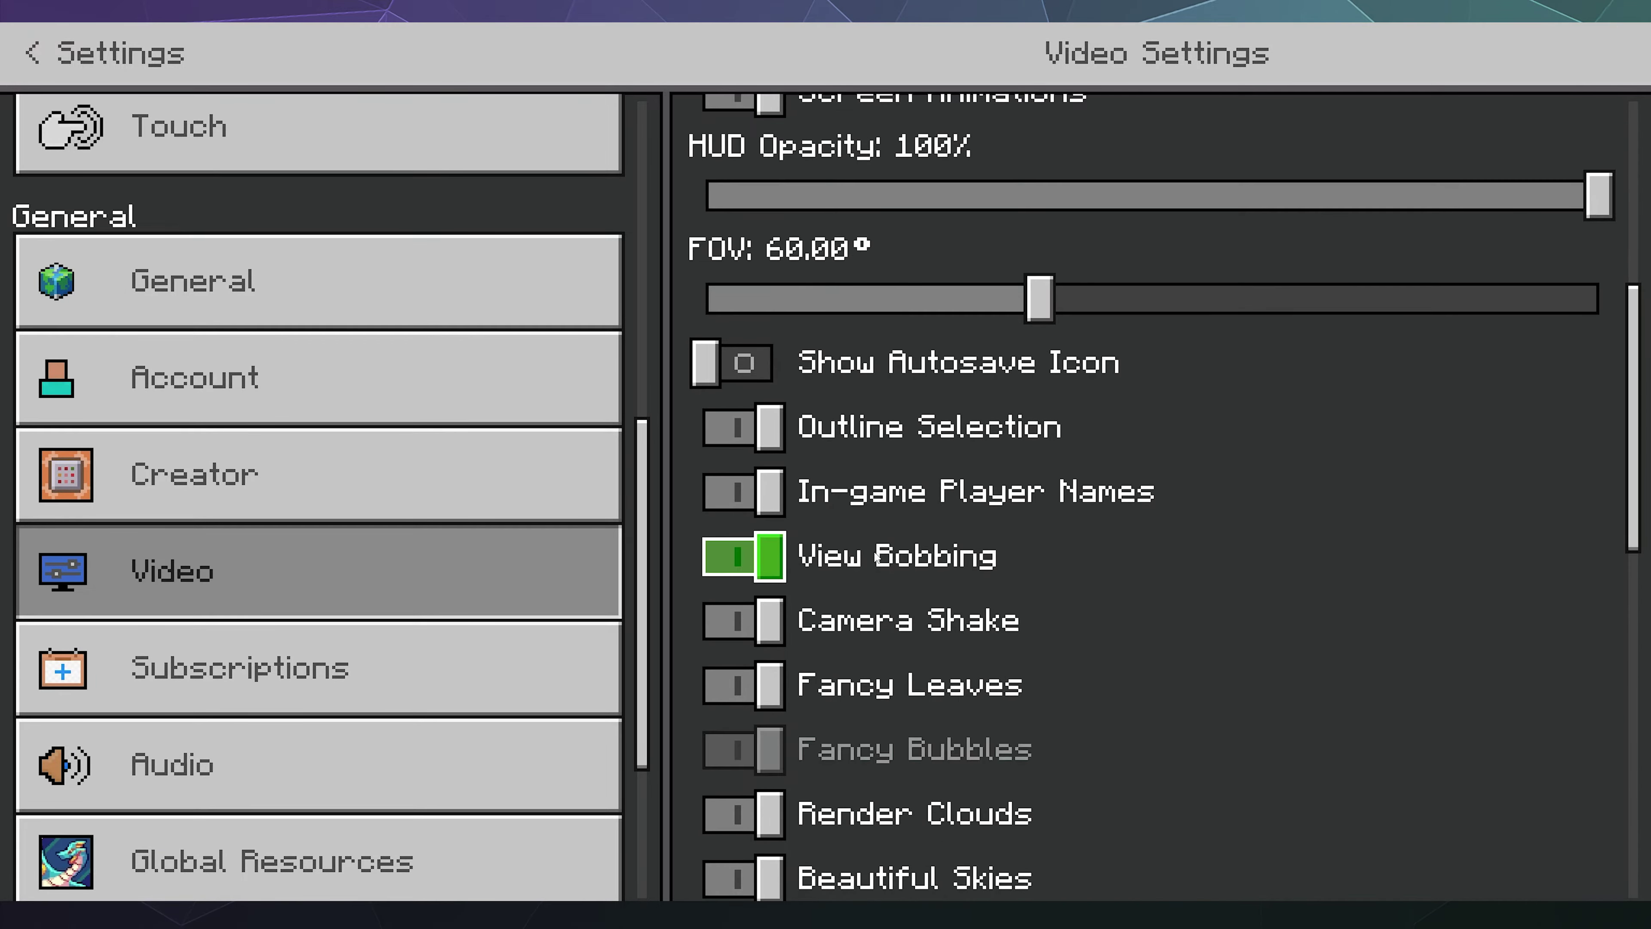
scroll(873, 550, "down", 9)
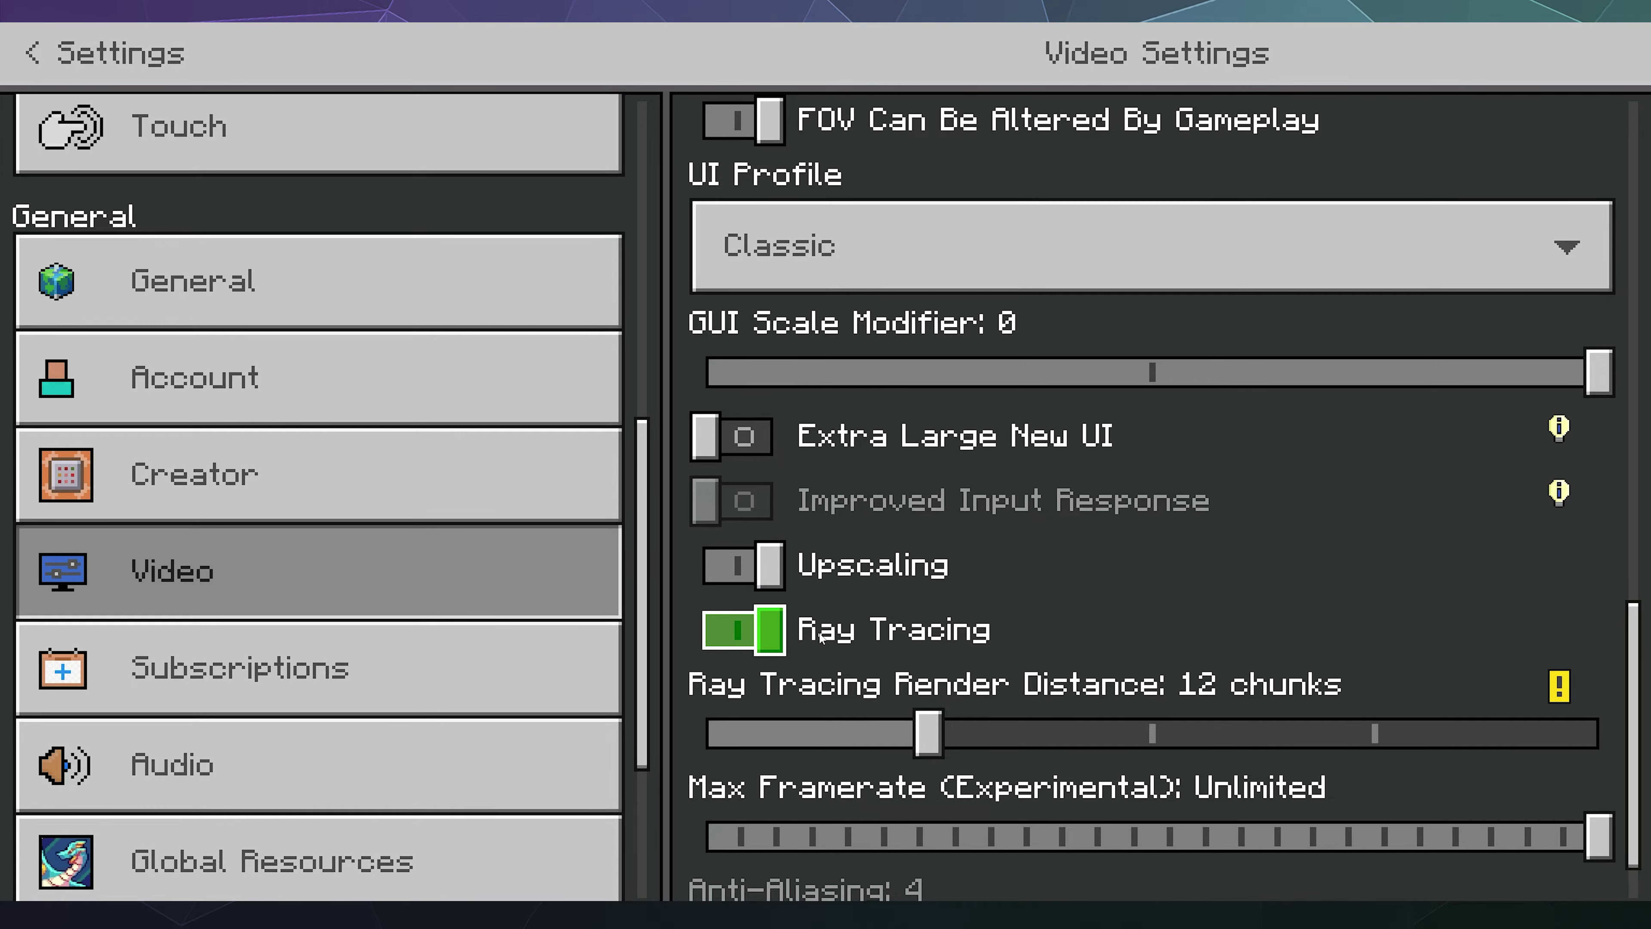
left_click_drag(918, 726, 720, 723)
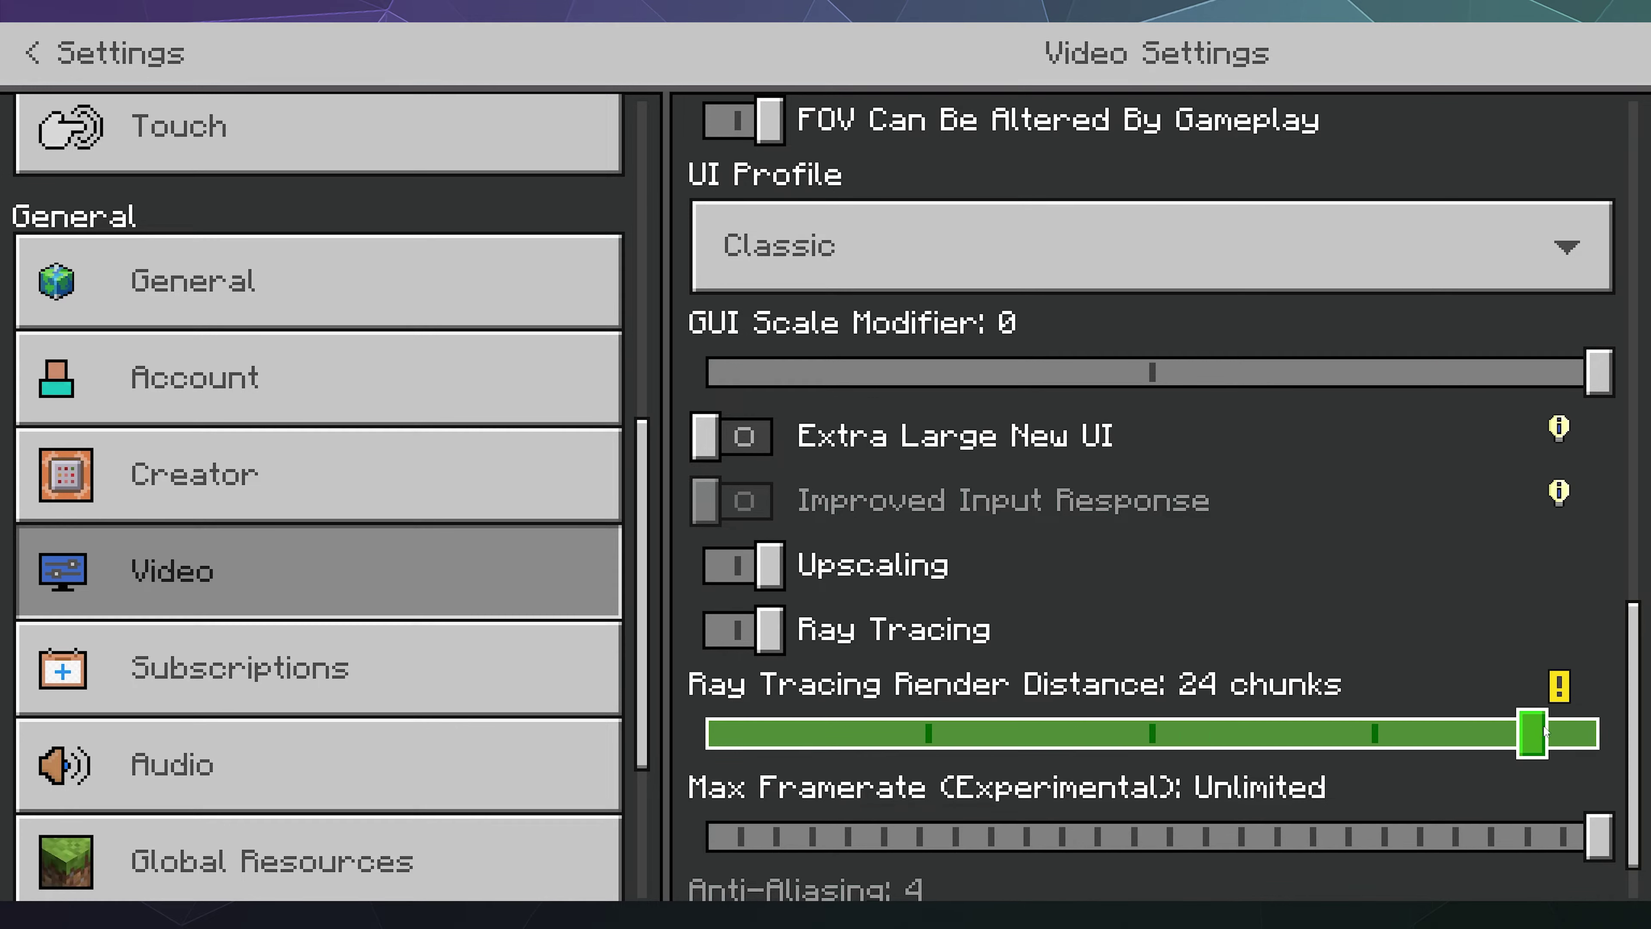
left_click_drag(1600, 726, 947, 725)
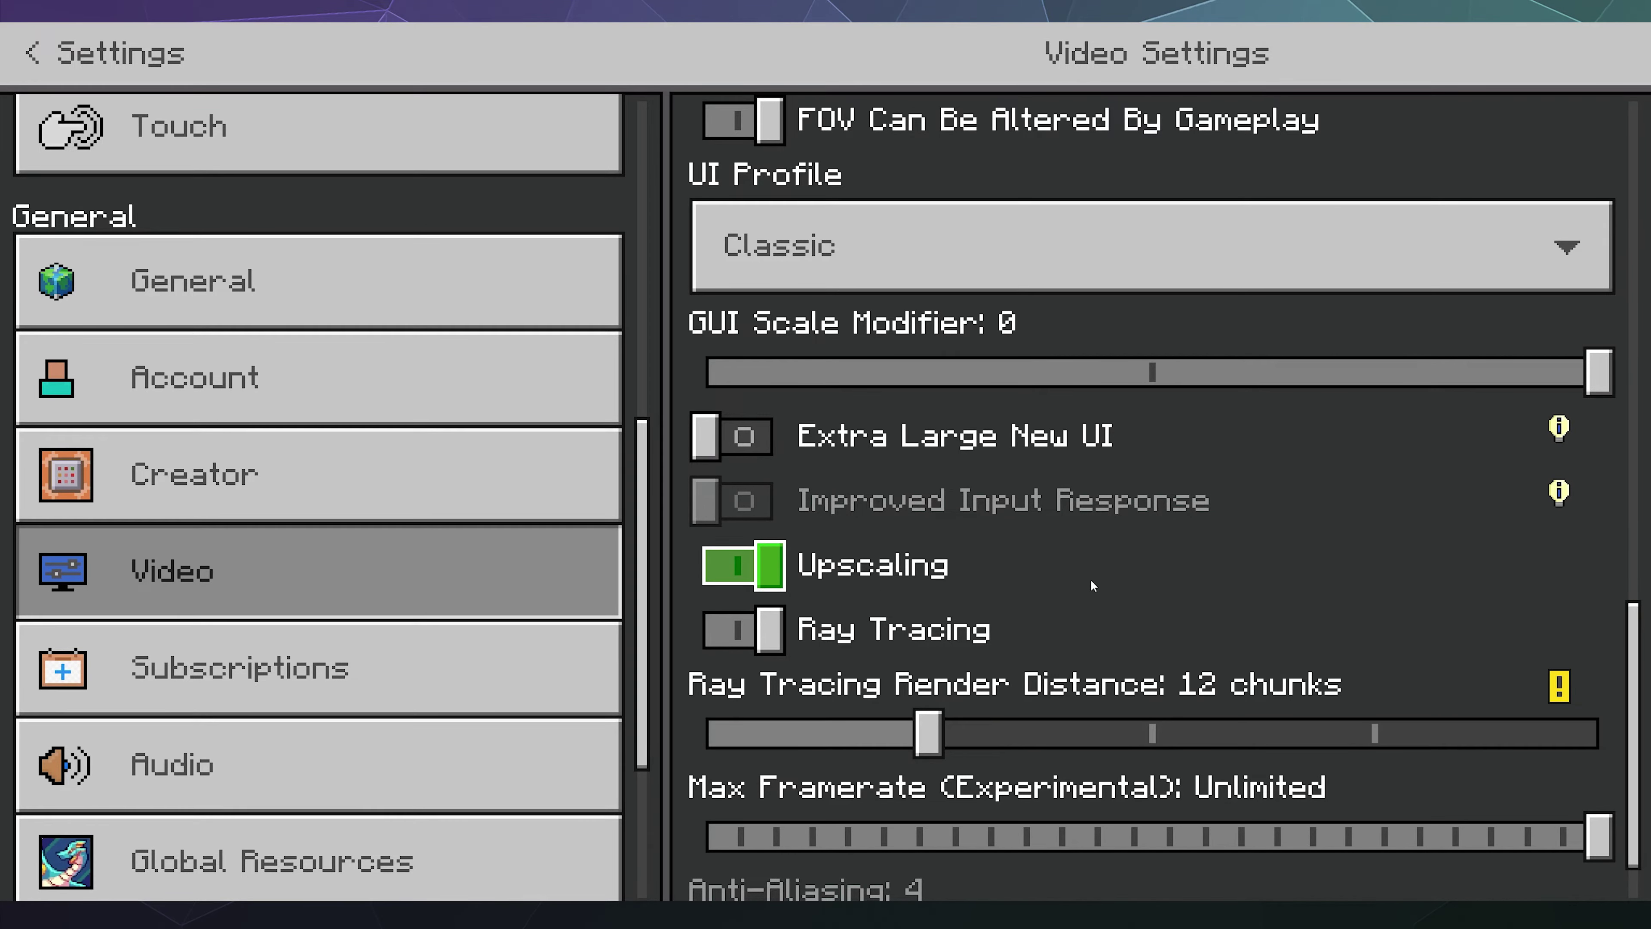
key("Escape")
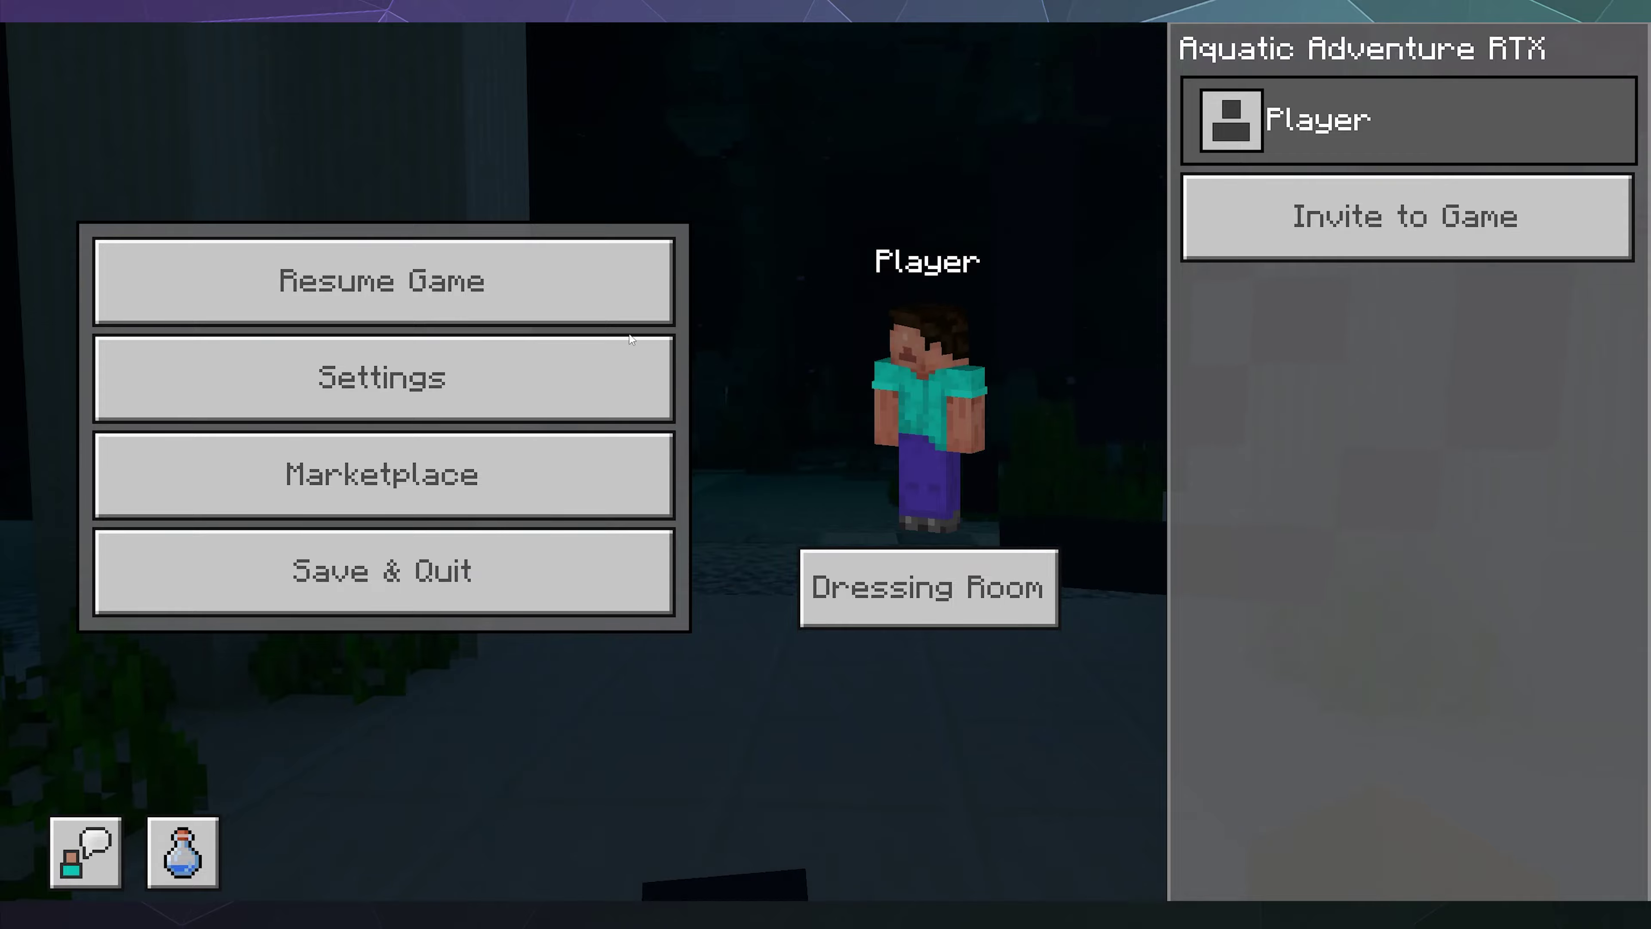
Resume briefly, then switch Ray Tracing off in the Video settings
key("Escape")
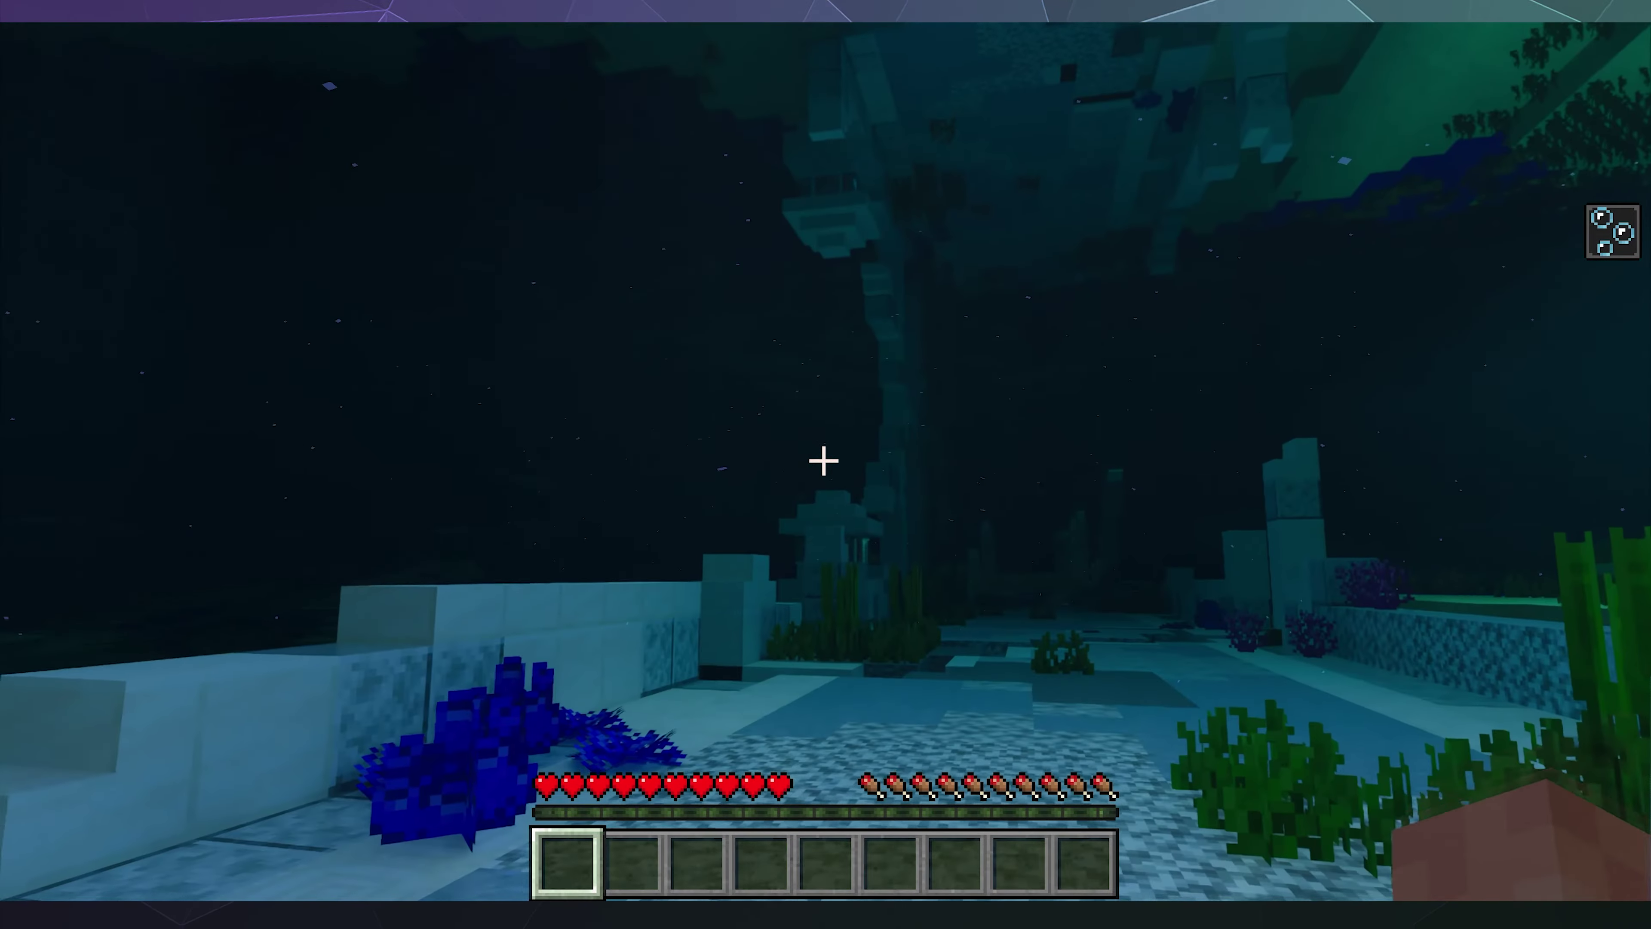
key("Escape")
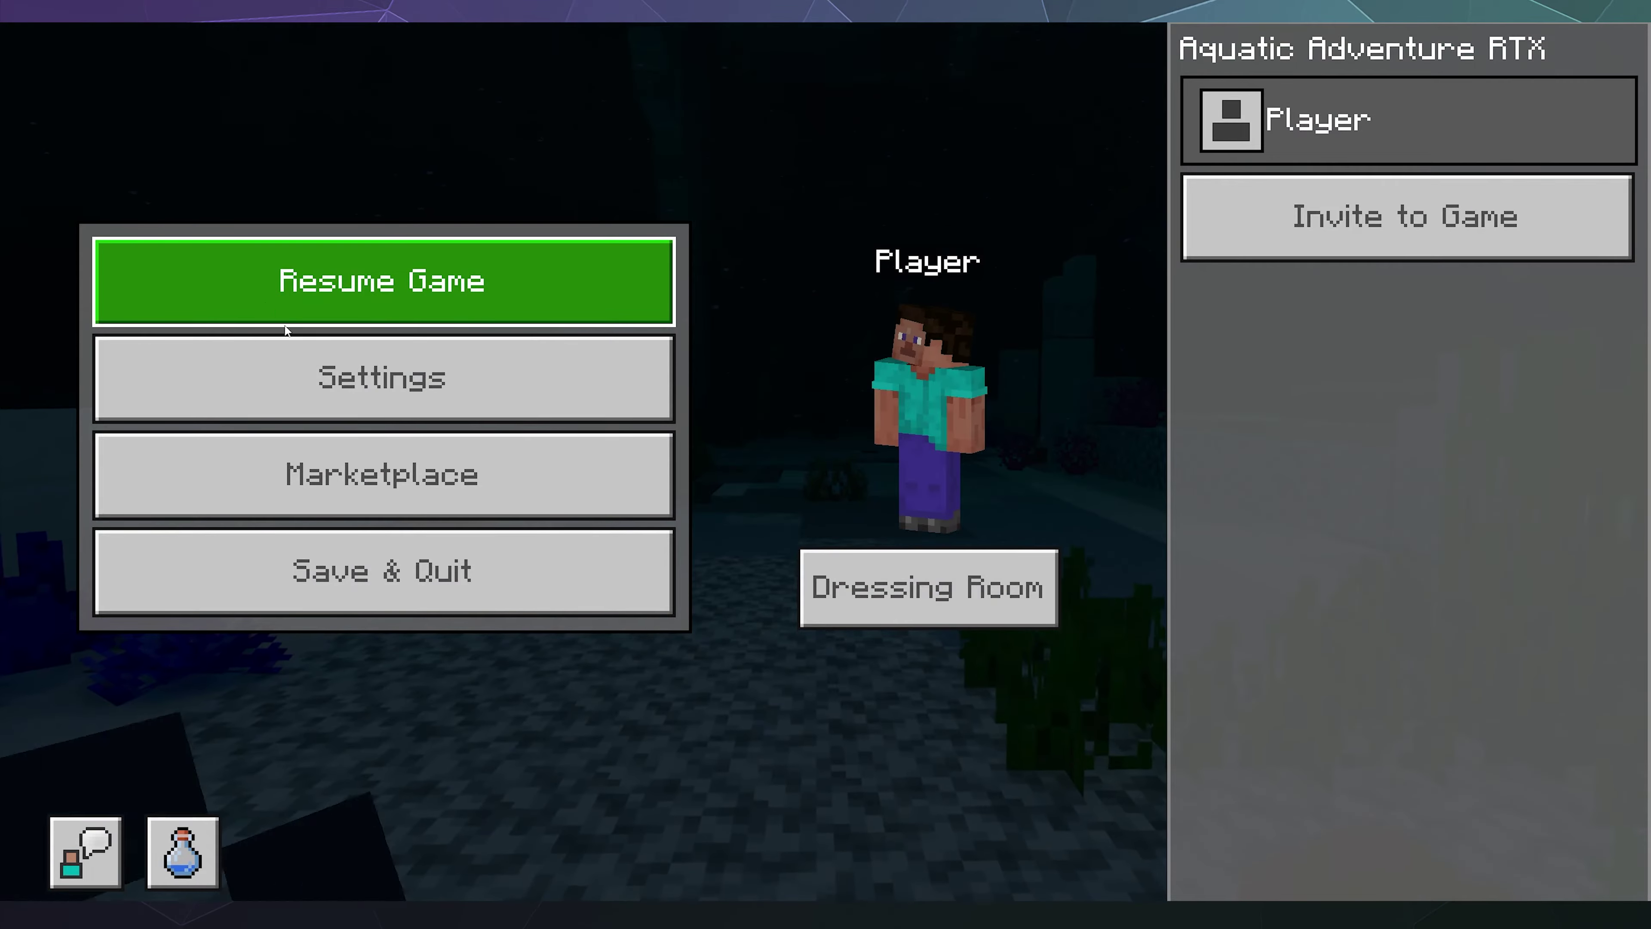
left_click(394, 381)
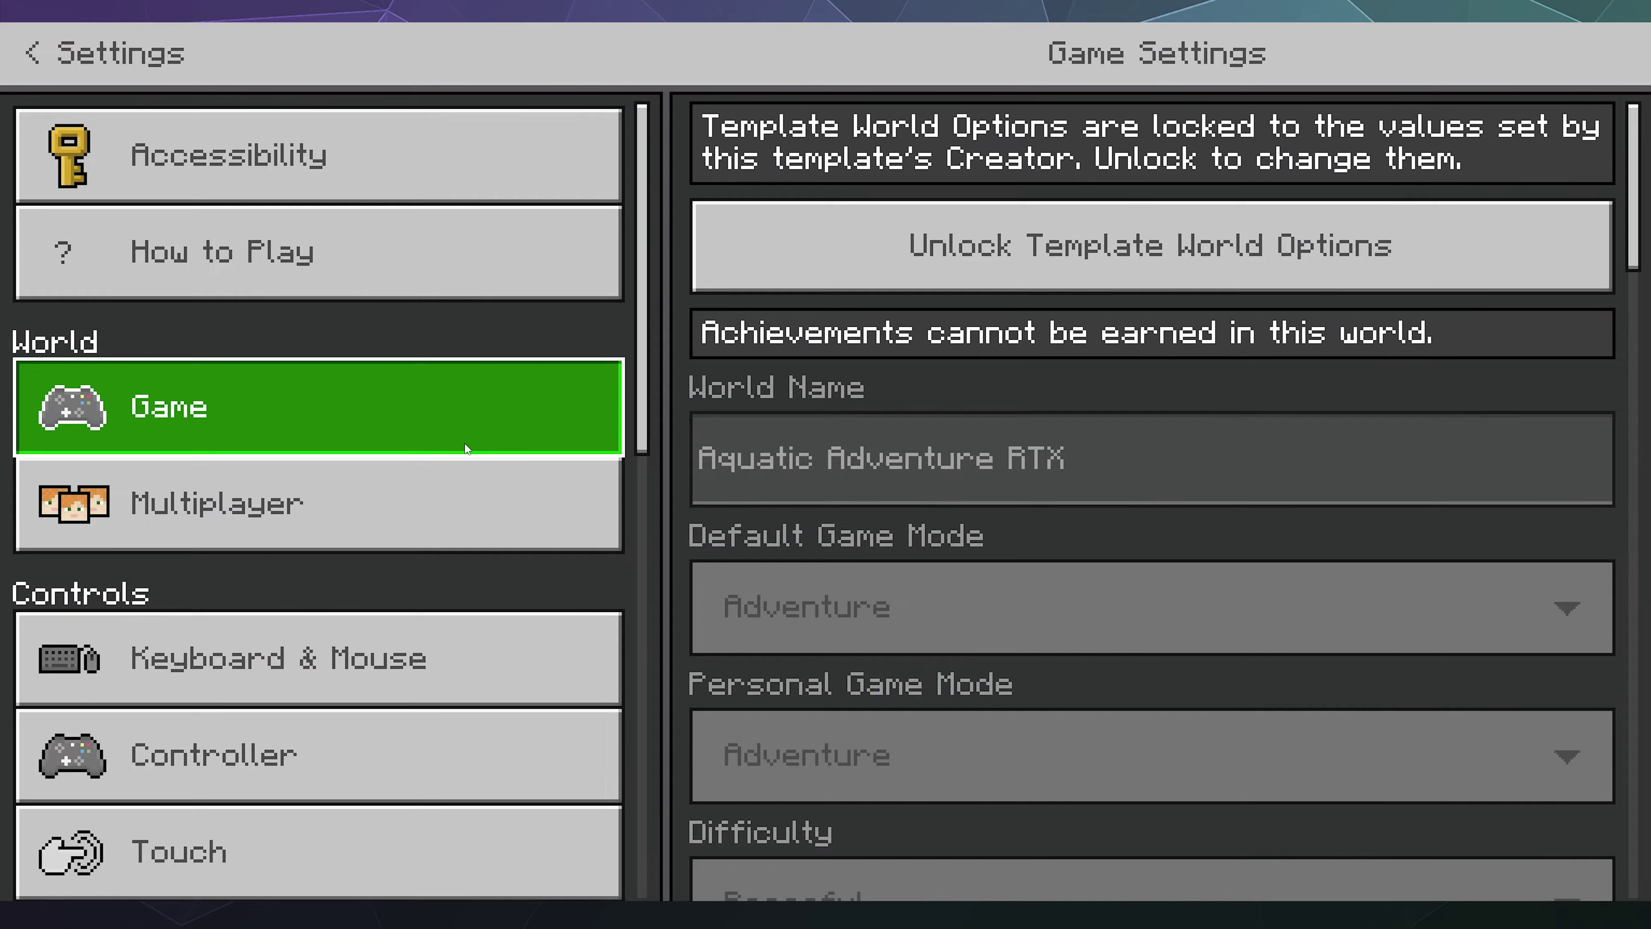
scroll(464, 441, "down", 3)
scroll(402, 550, "down", 5)
left_click(398, 577)
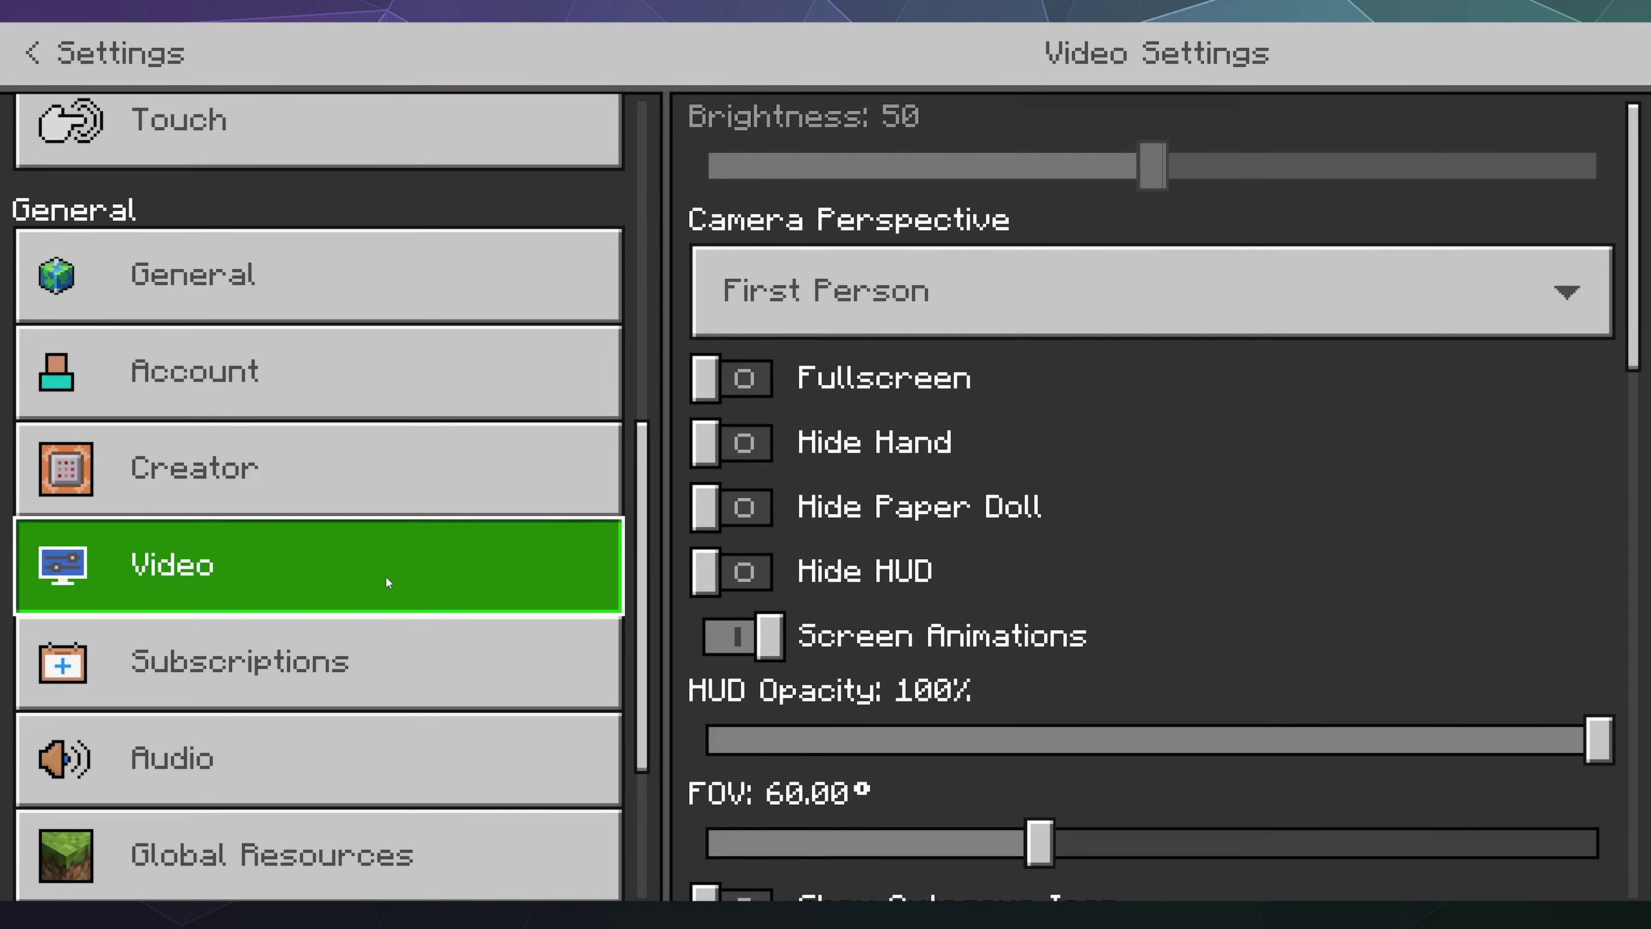
scroll(791, 650, "down", 1)
scroll(792, 650, "down", 15)
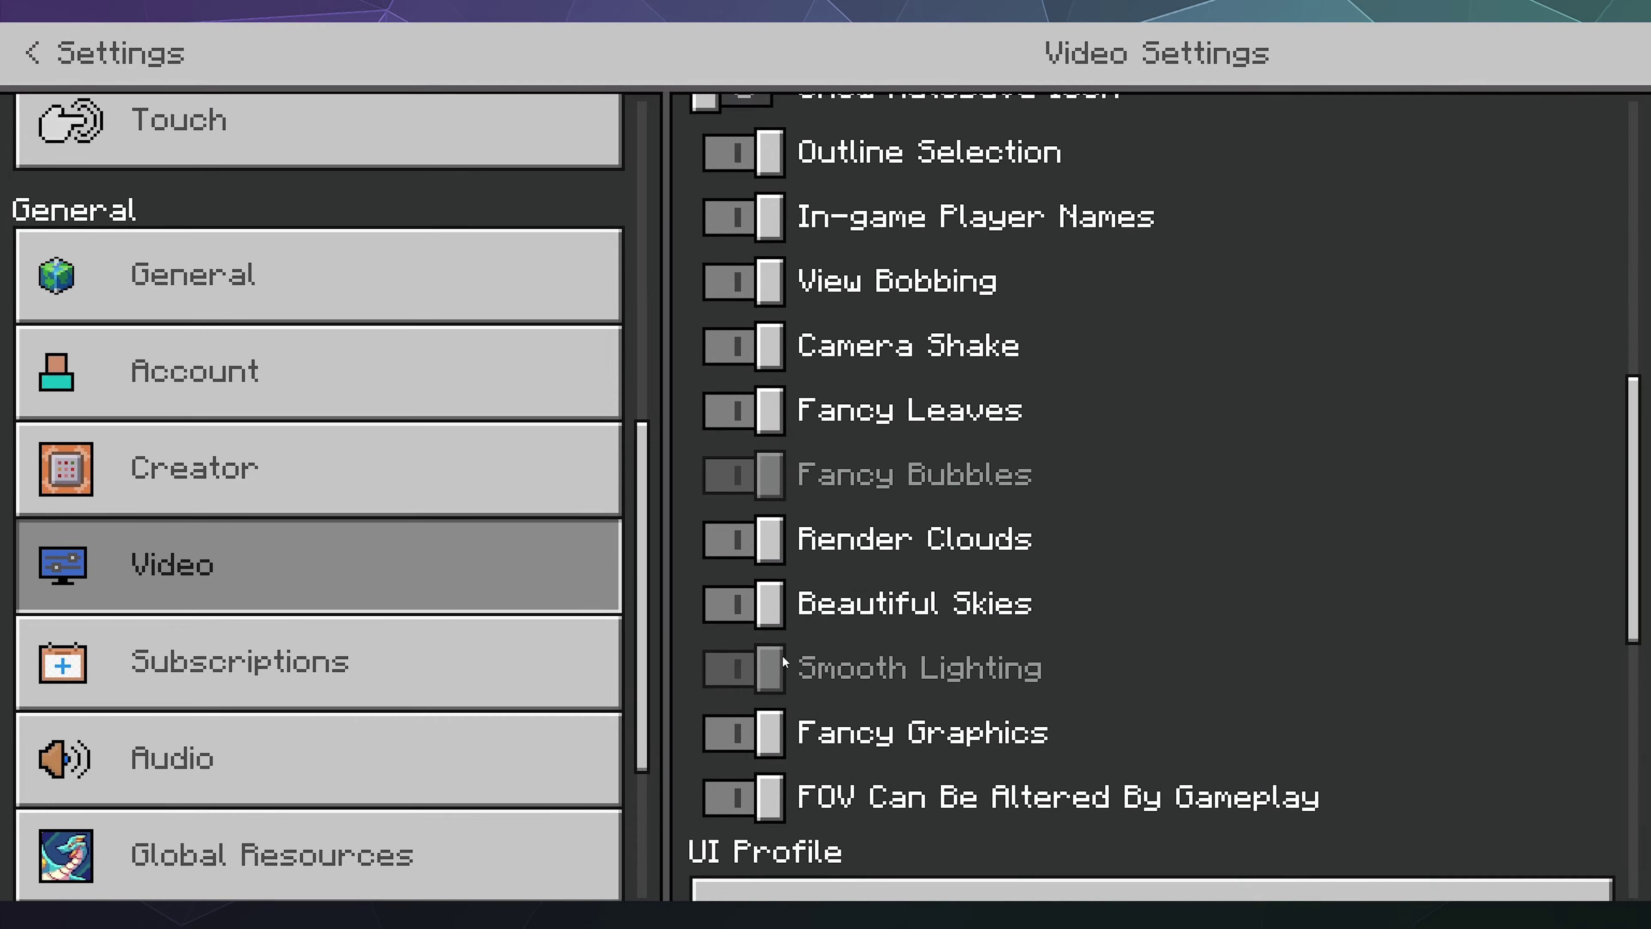
scroll(783, 659, "down", 6)
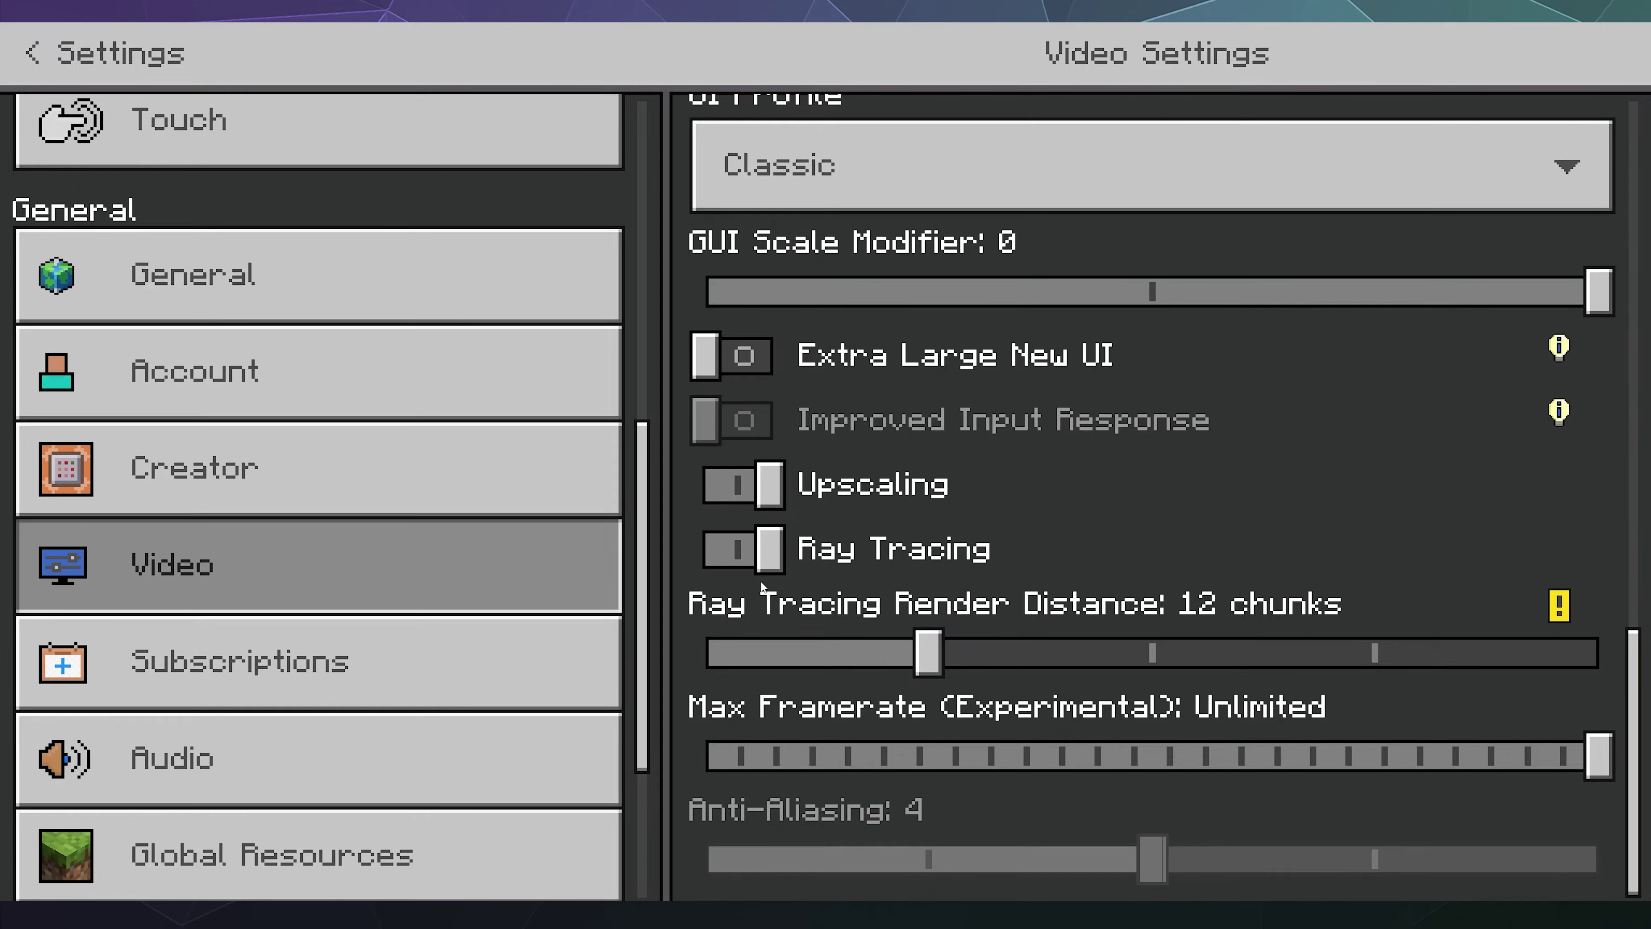
left_click(762, 562)
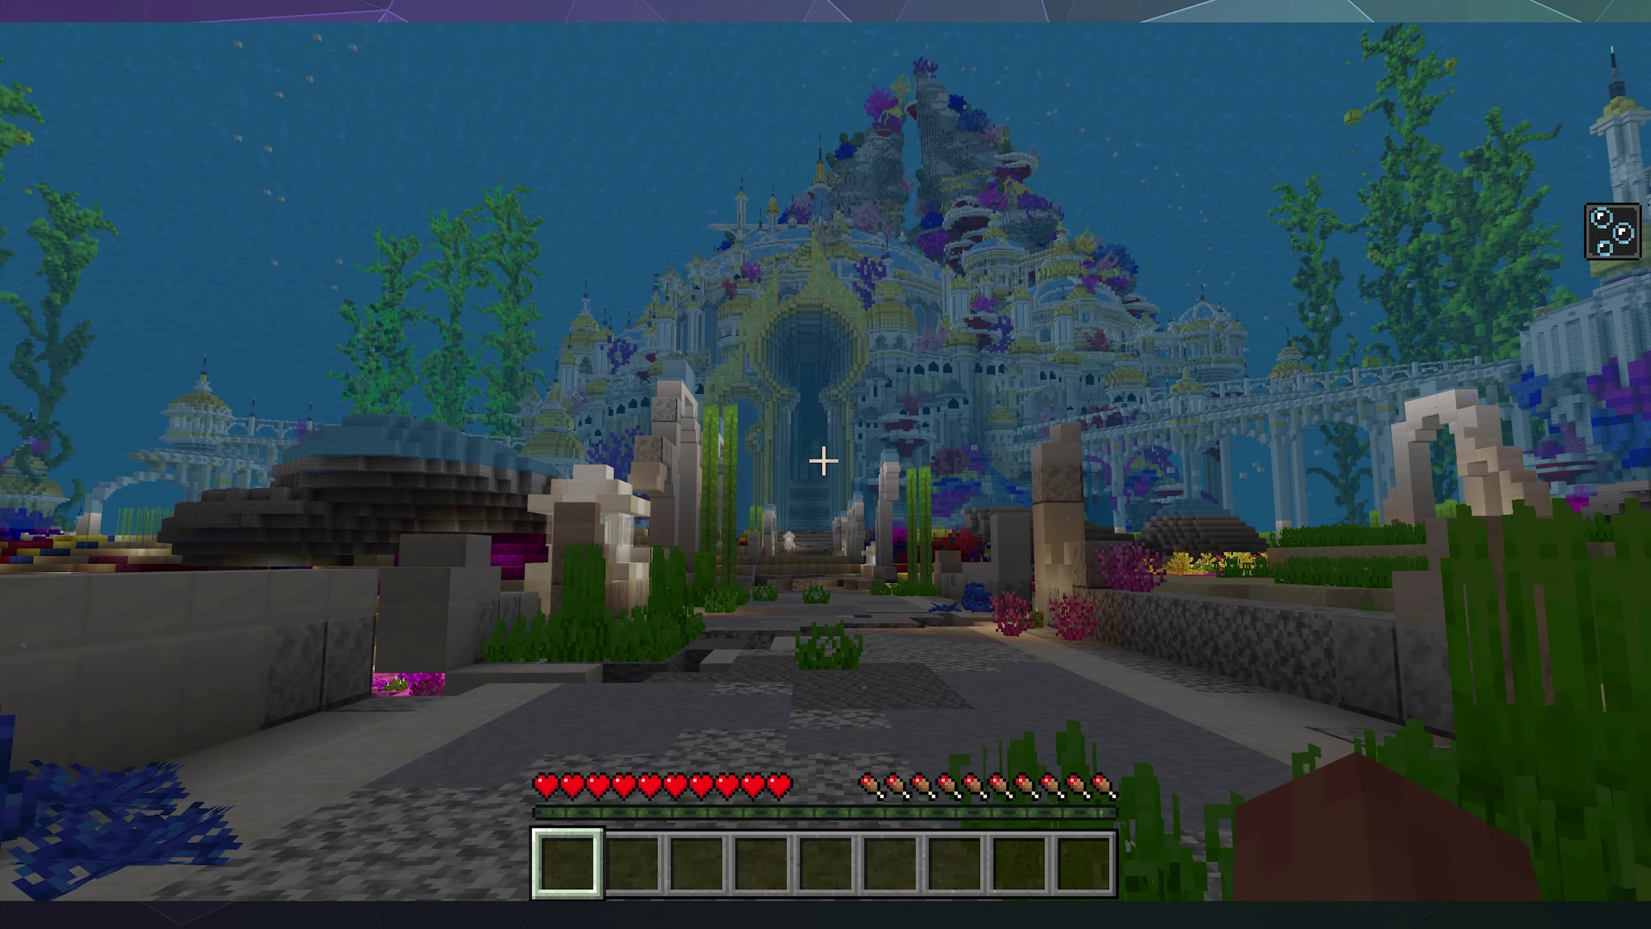
Turn Ray Tracing back on in Video settings, keeping the 12-chunk render distance, and resume
key("Escape")
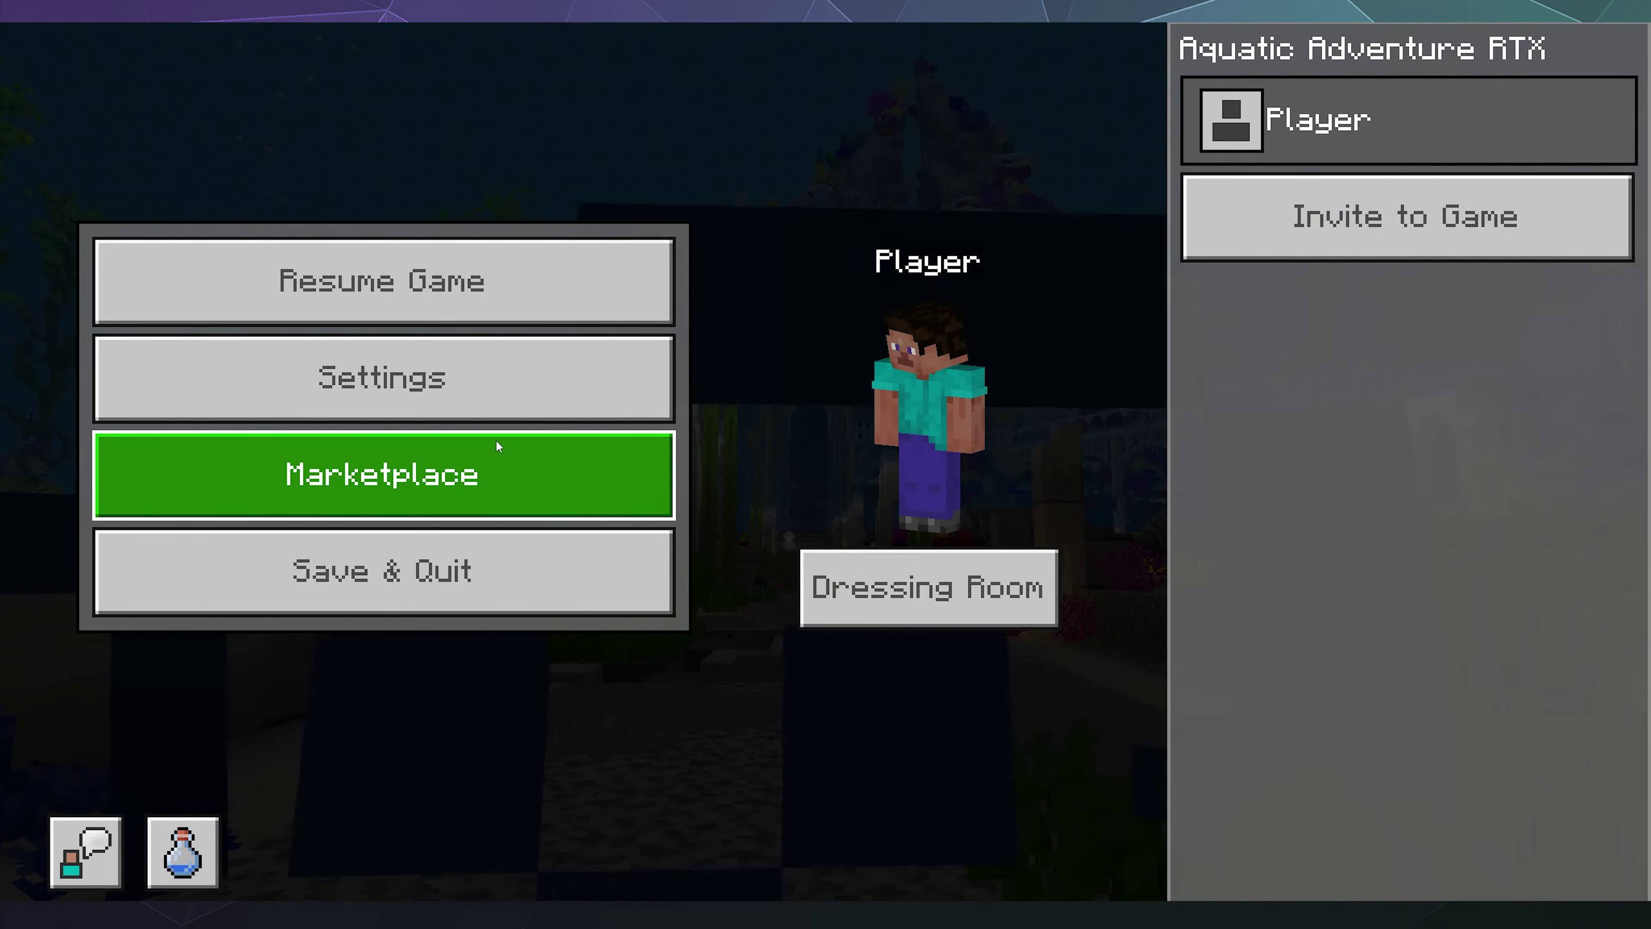
left_click(471, 361)
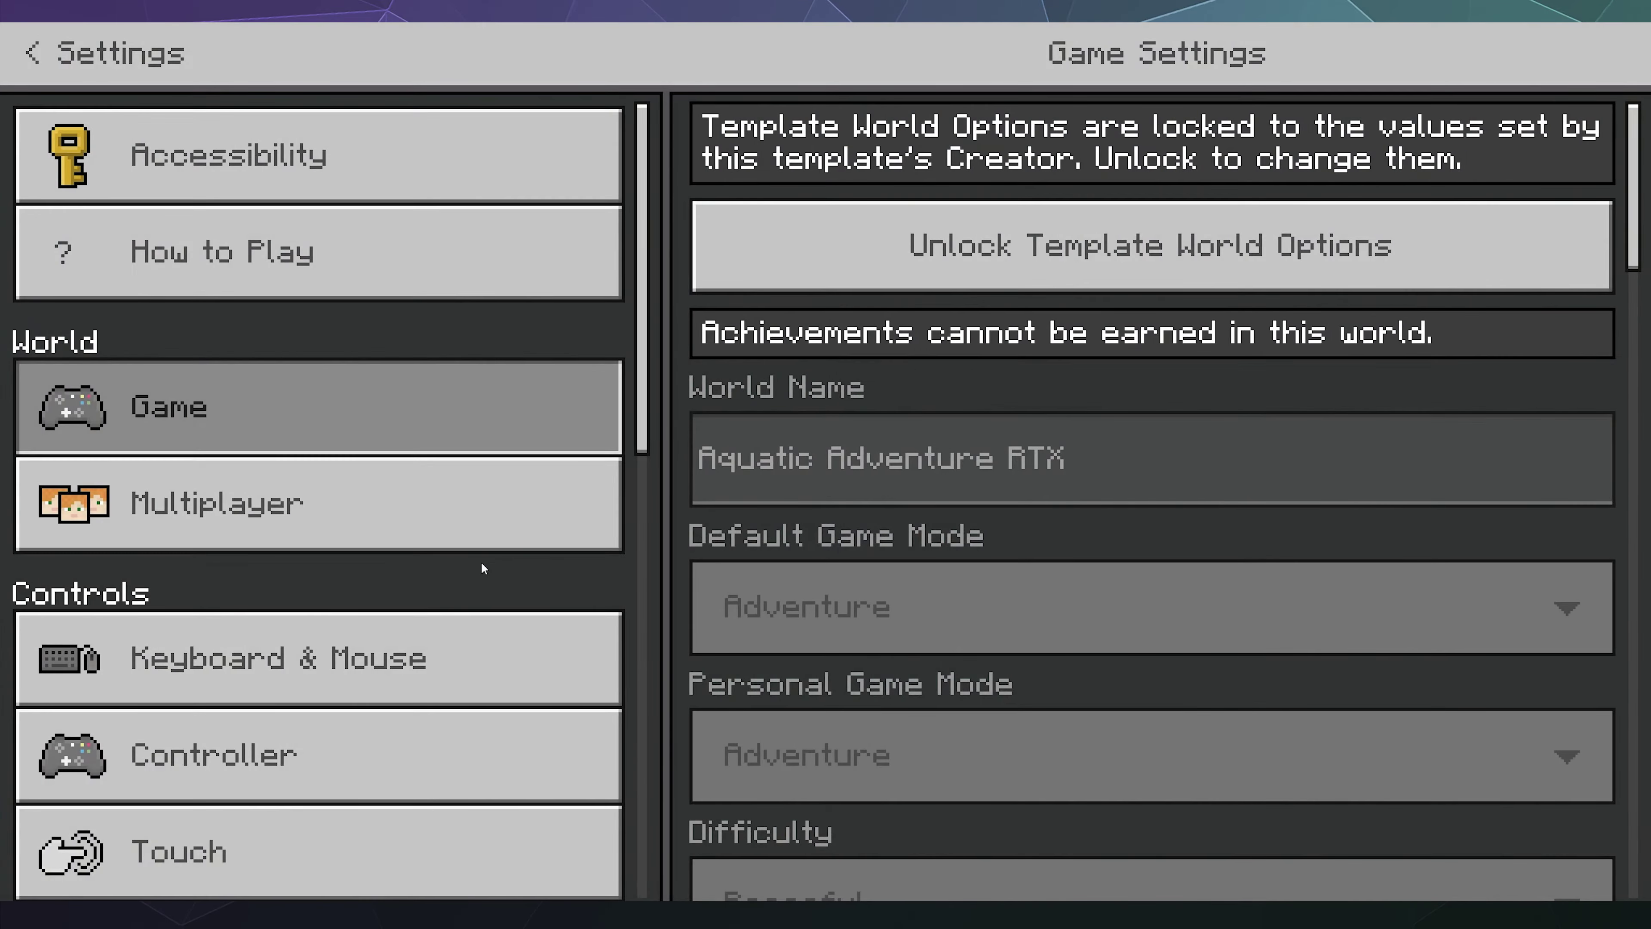
scroll(480, 559, "down", 10)
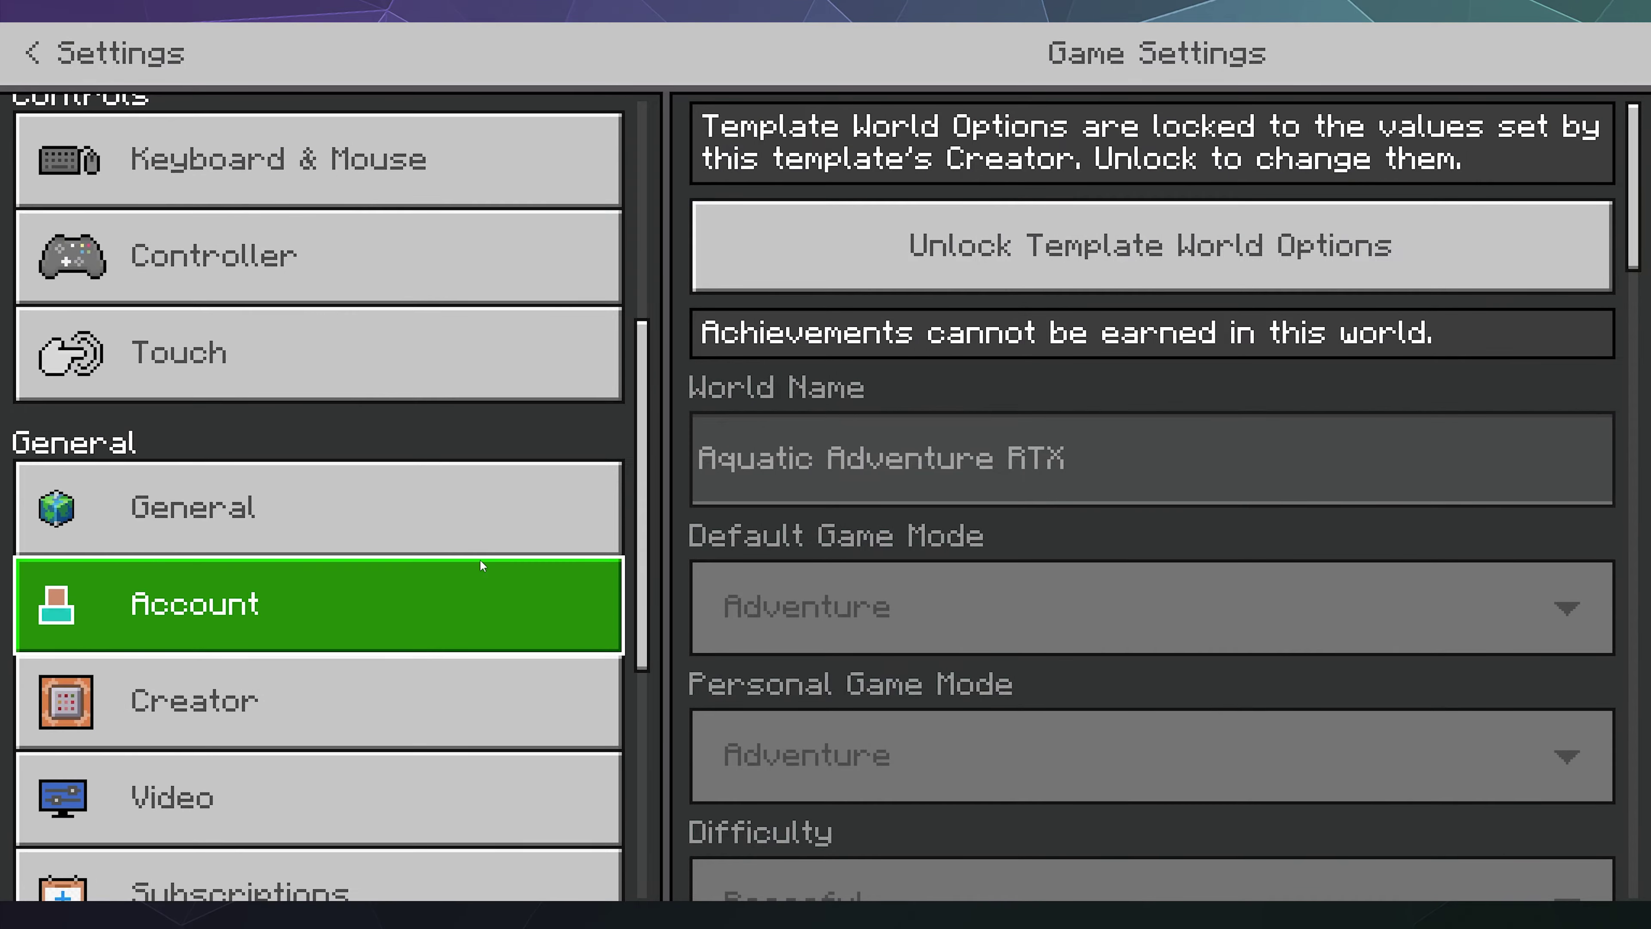
left_click(431, 434)
scroll(835, 638, "down", 10)
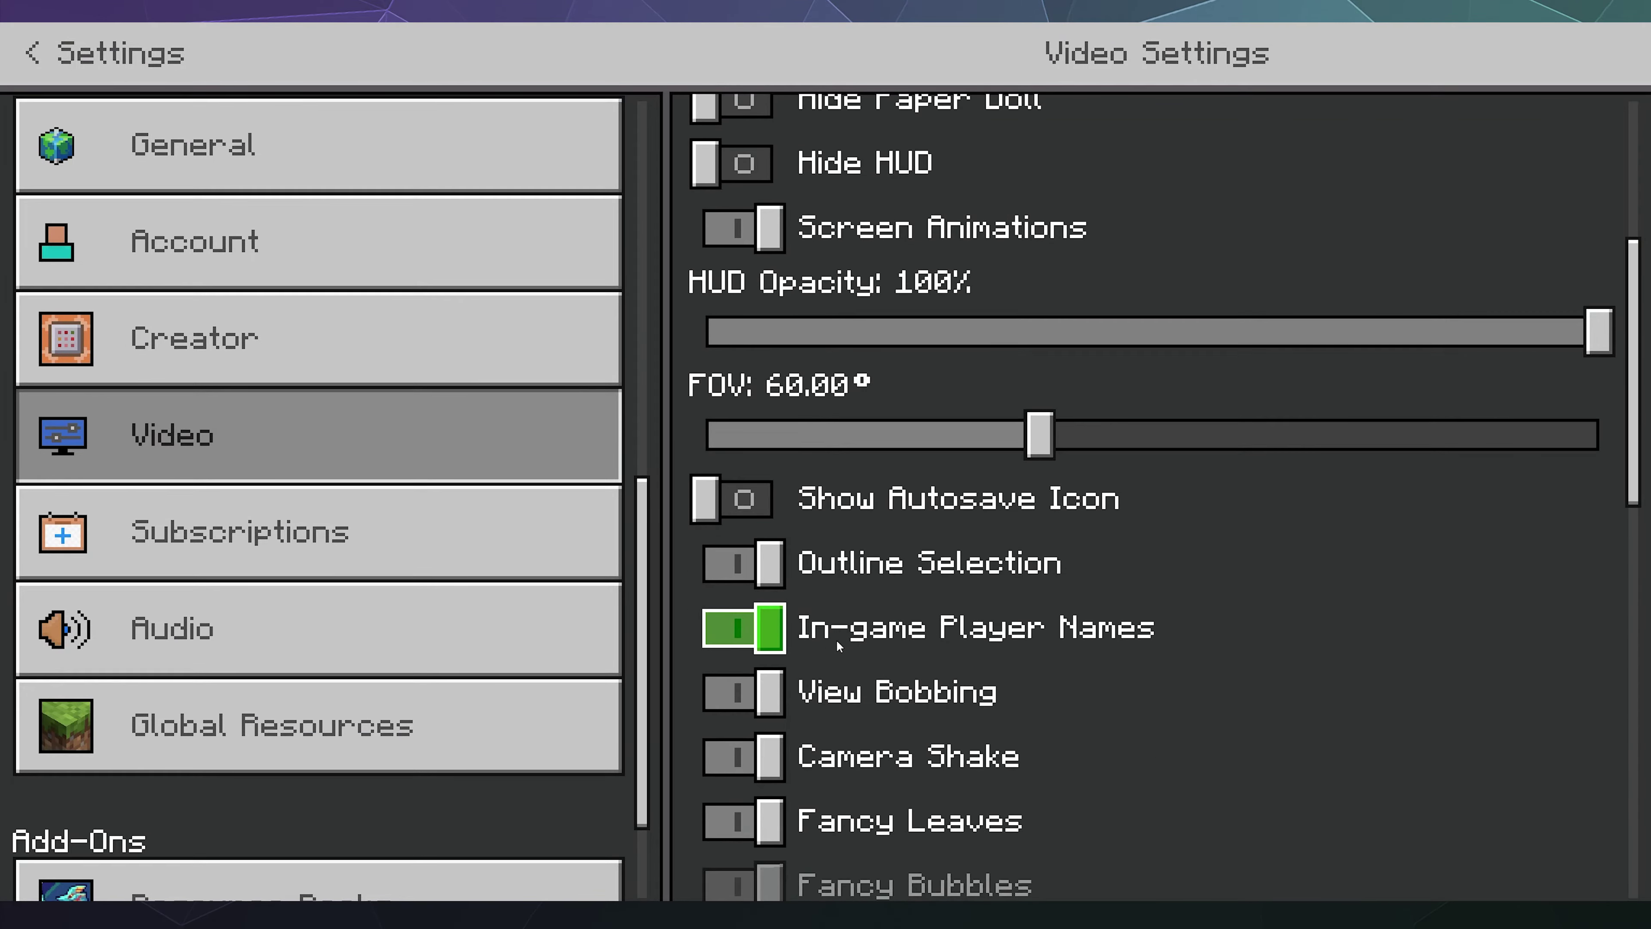
scroll(835, 638, "down", 3)
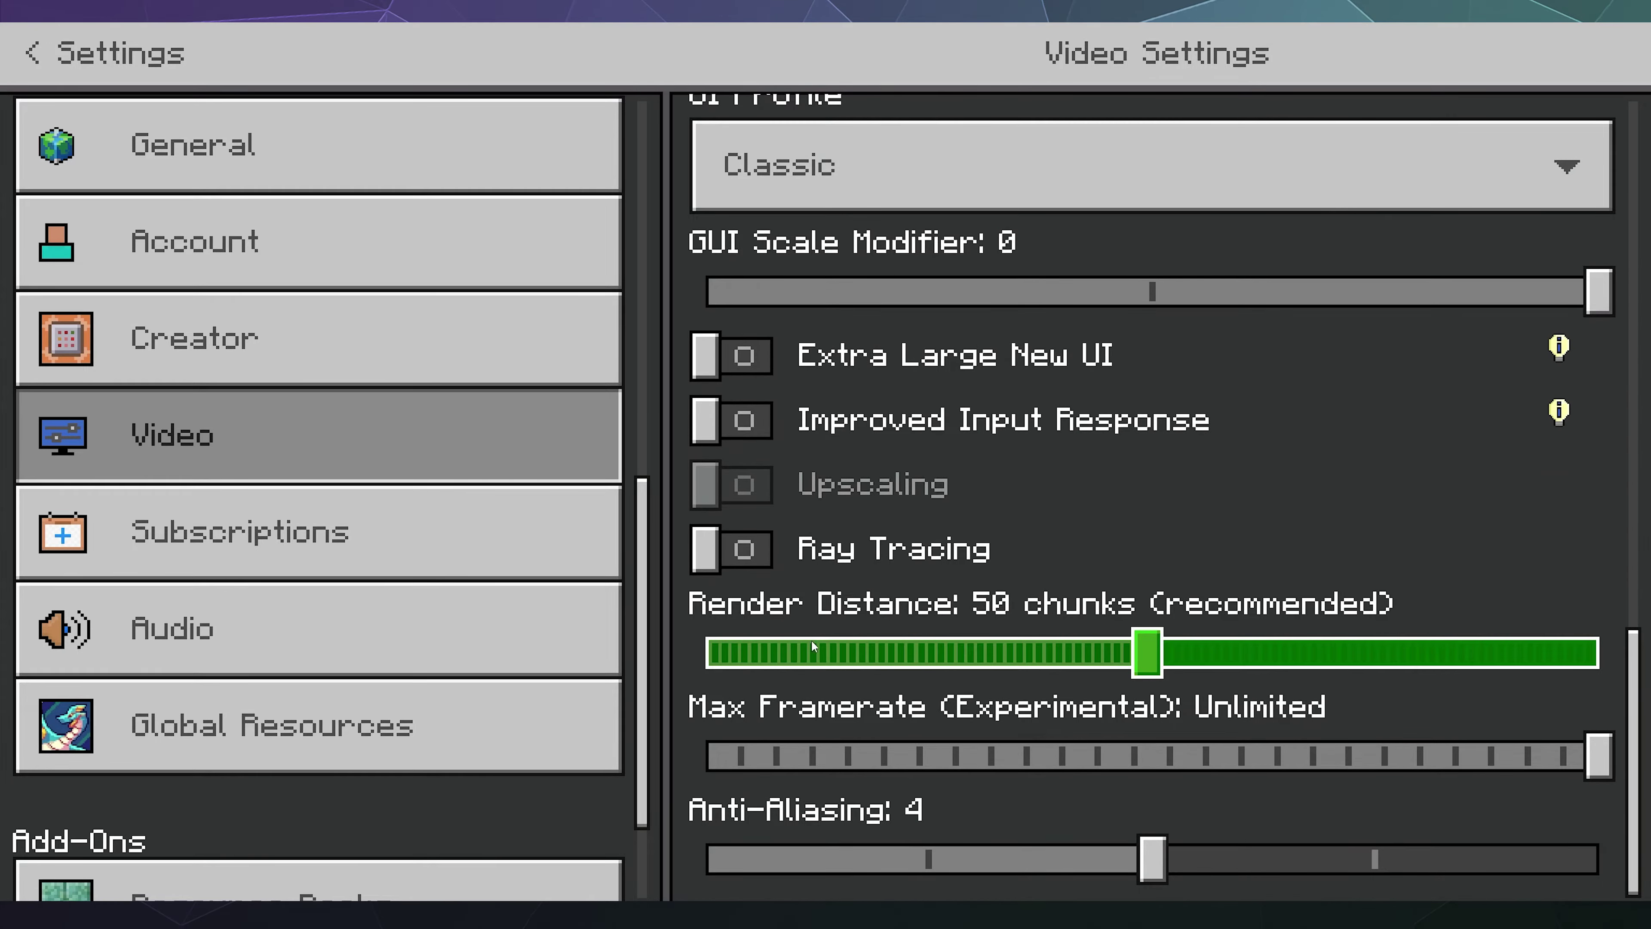
left_click(910, 548)
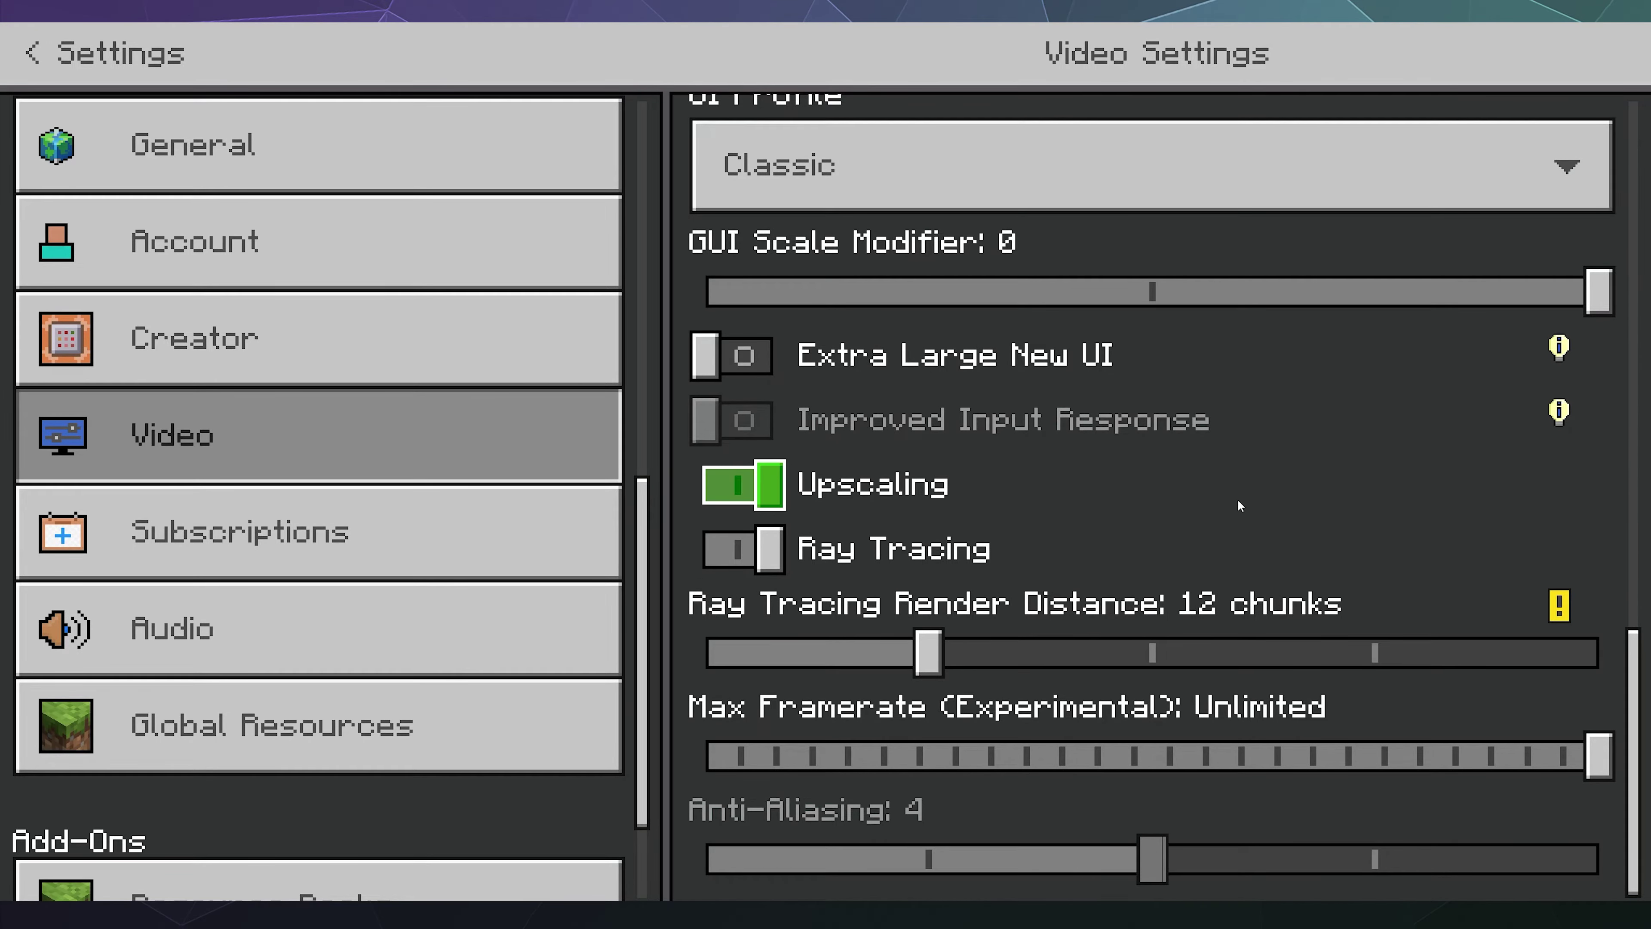
key("Escape")
key("Escape")
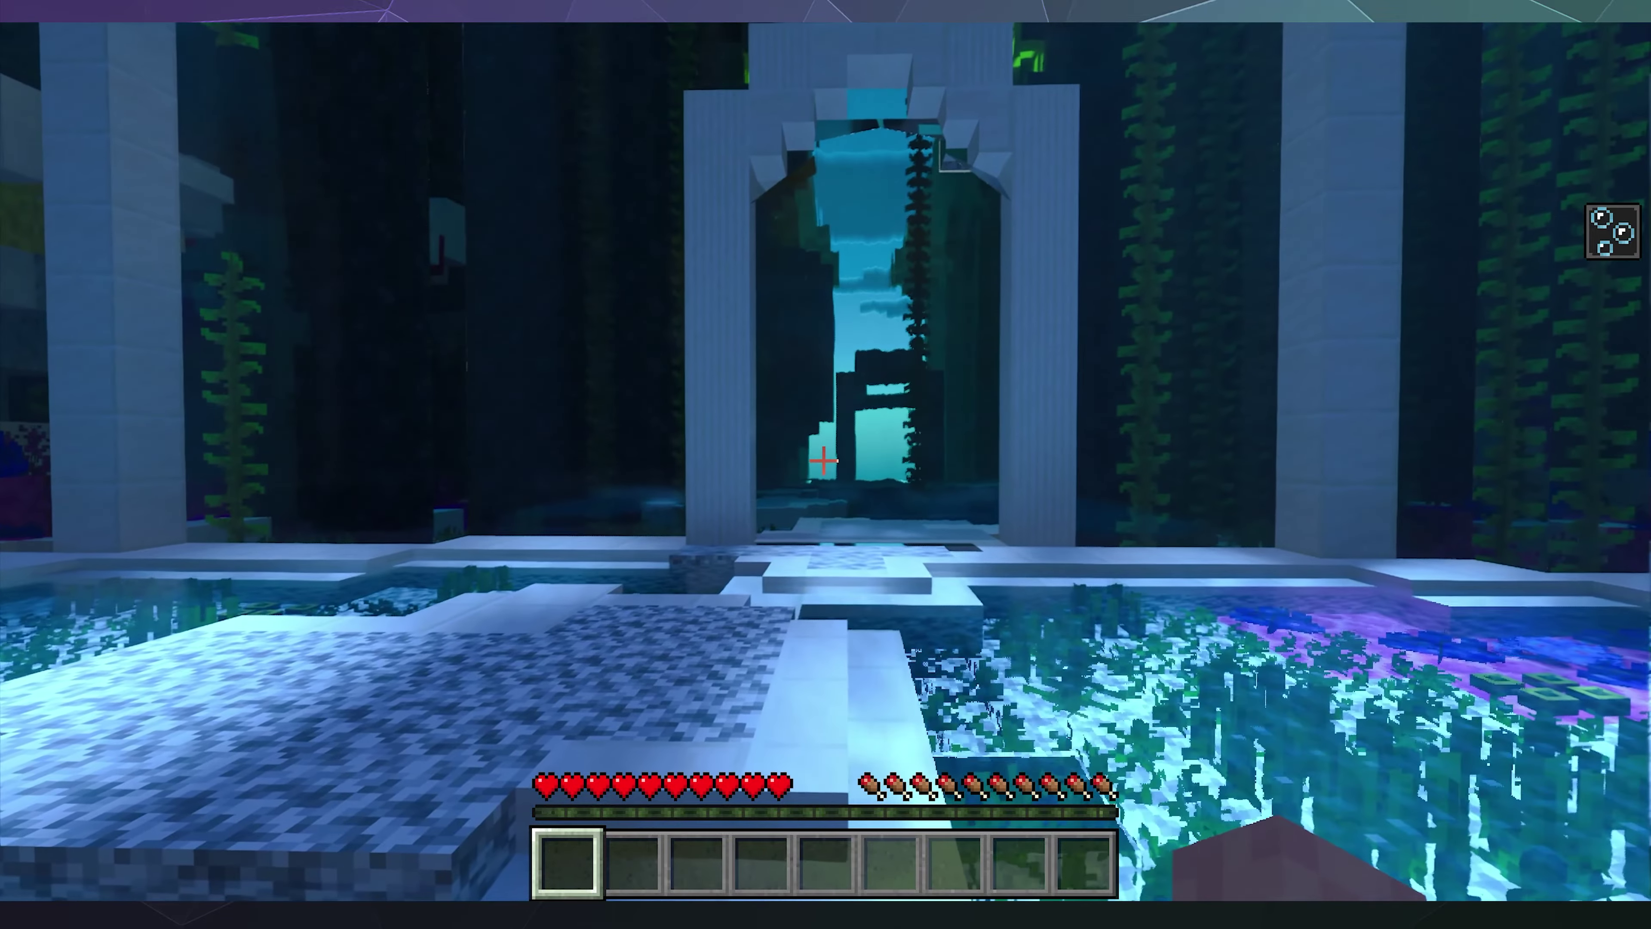
Walk through the white temple's doorway into the dim hall and pause the game
key("w")
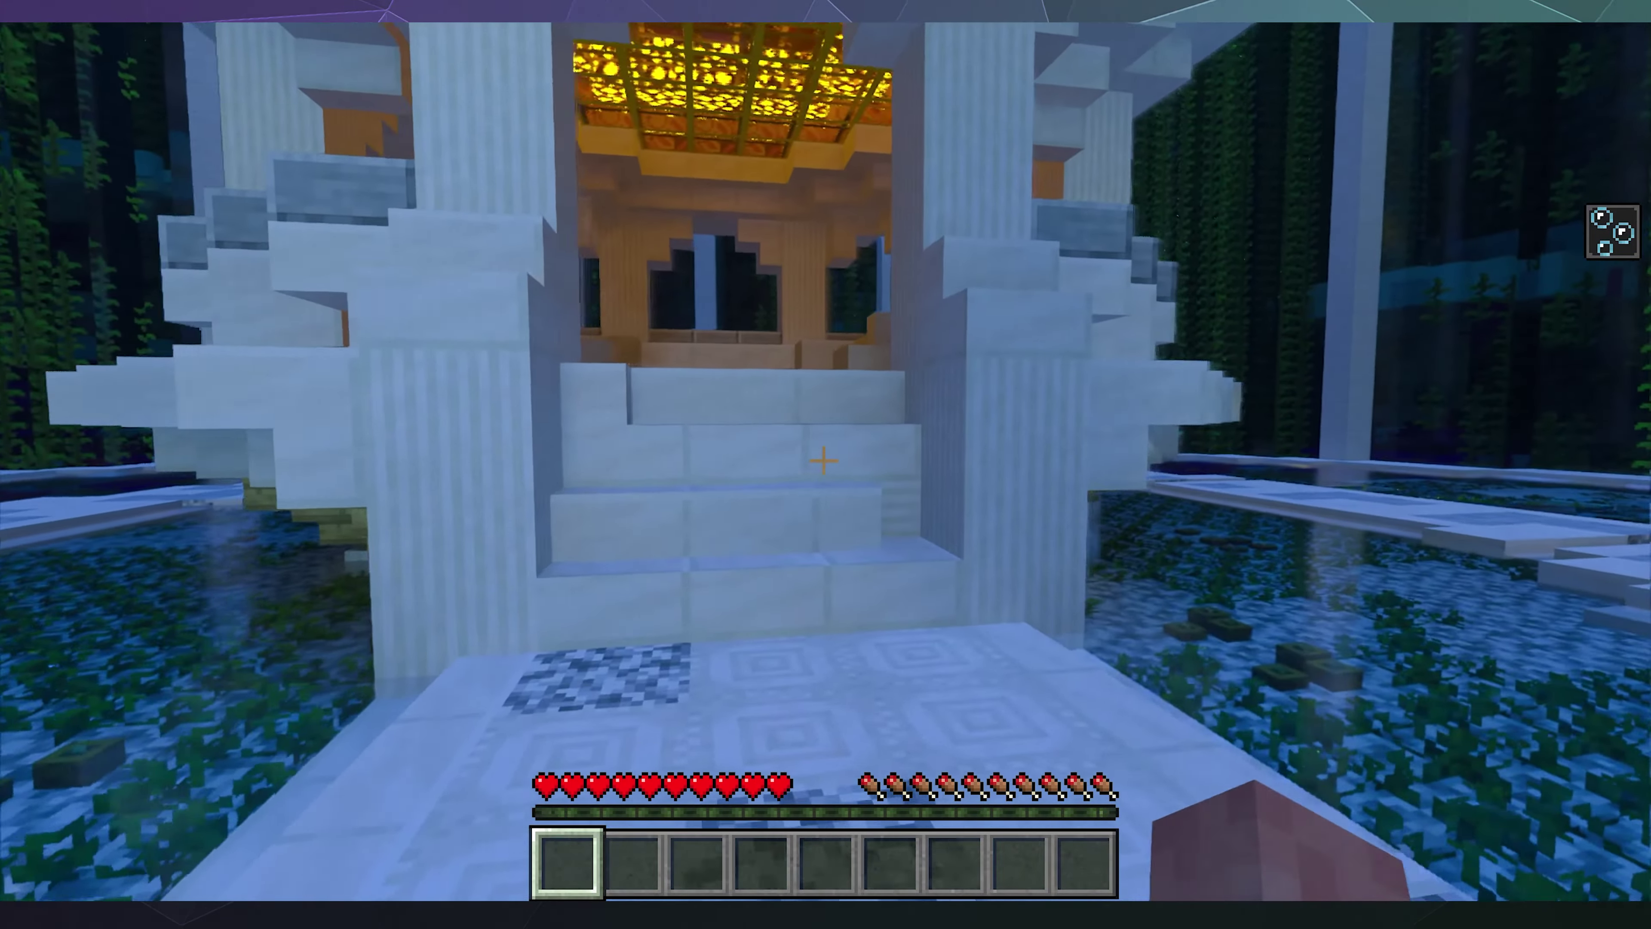
key("w")
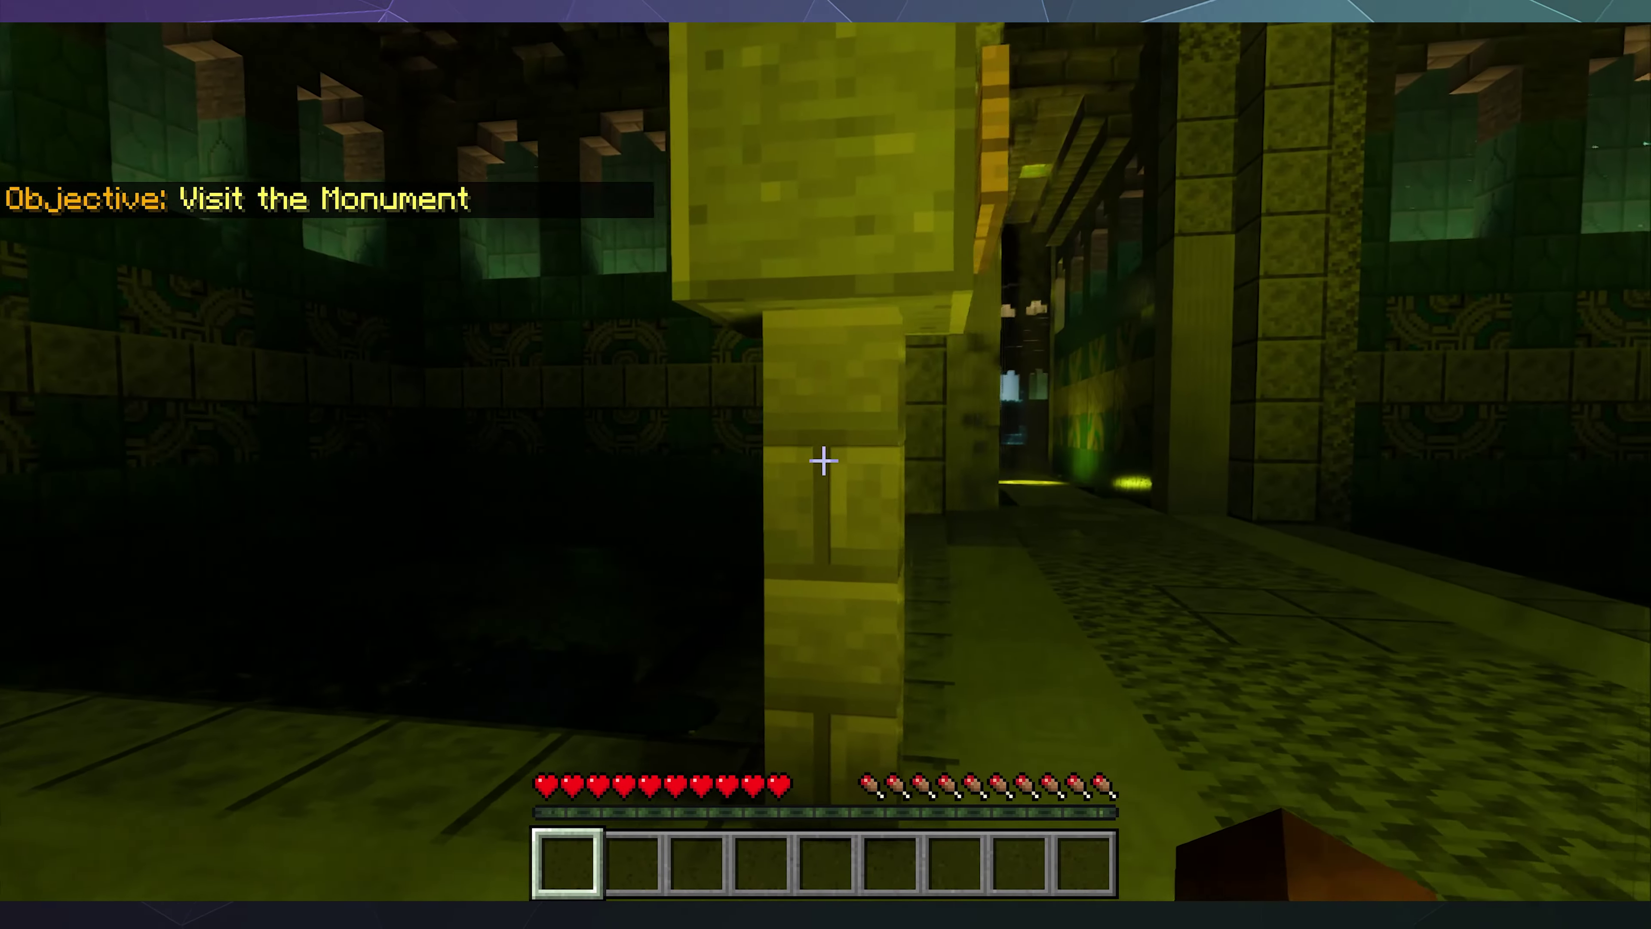
key("Escape")
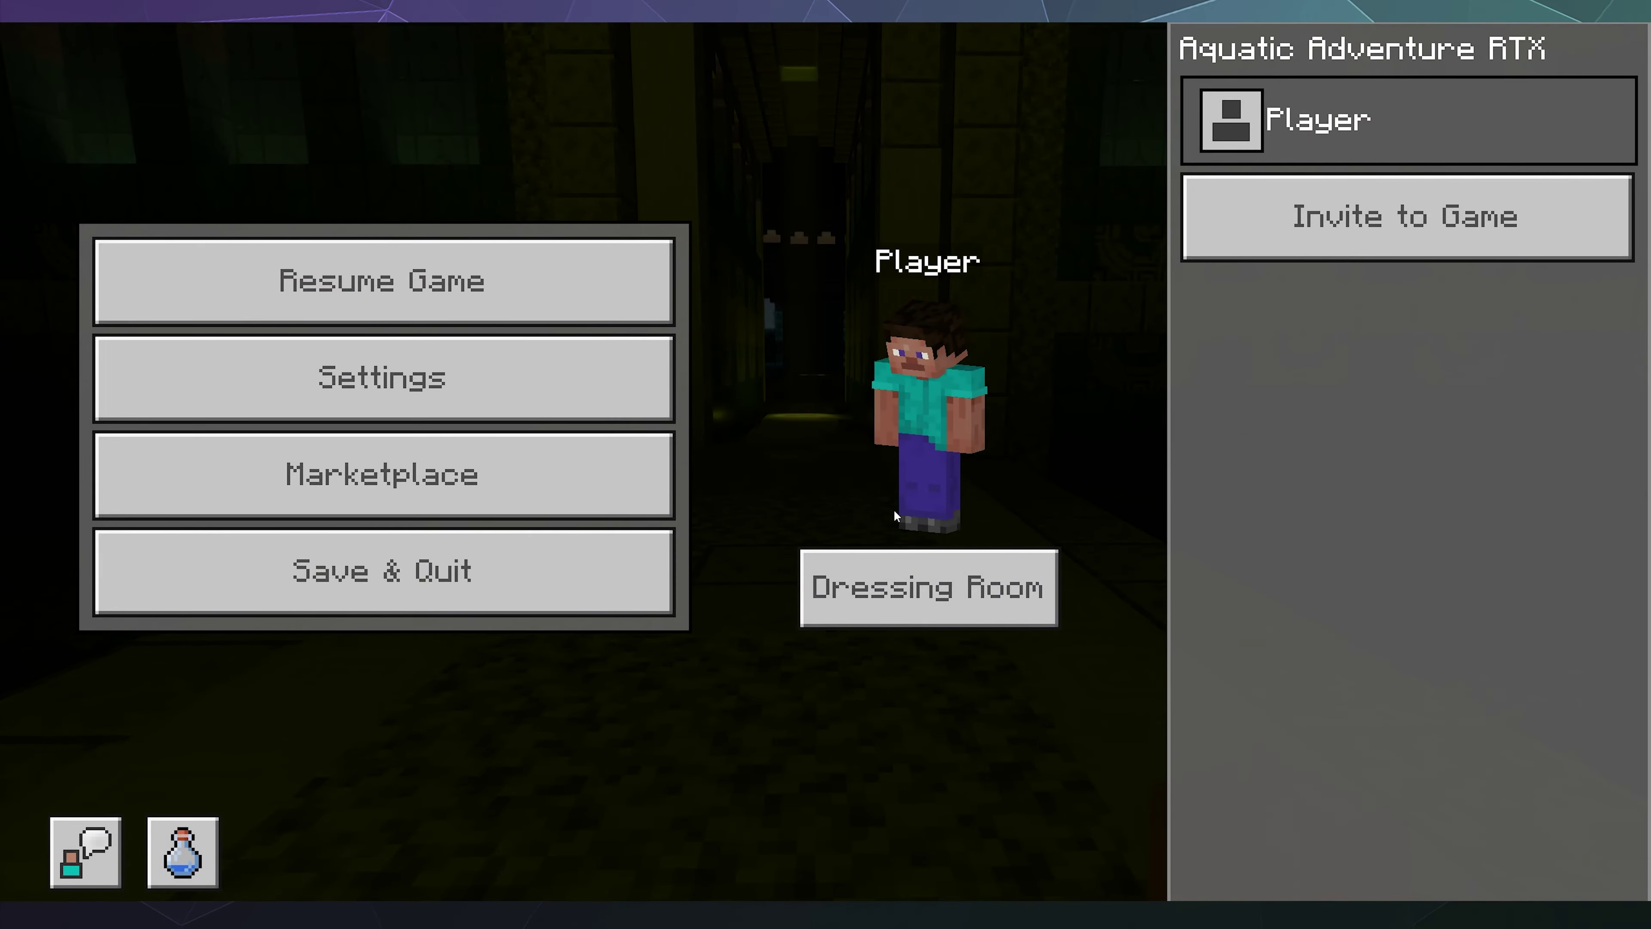
Save and quit the Aquatic Adventure RTX world, then search the Marketplace for 'rtx'
left_click(644, 568)
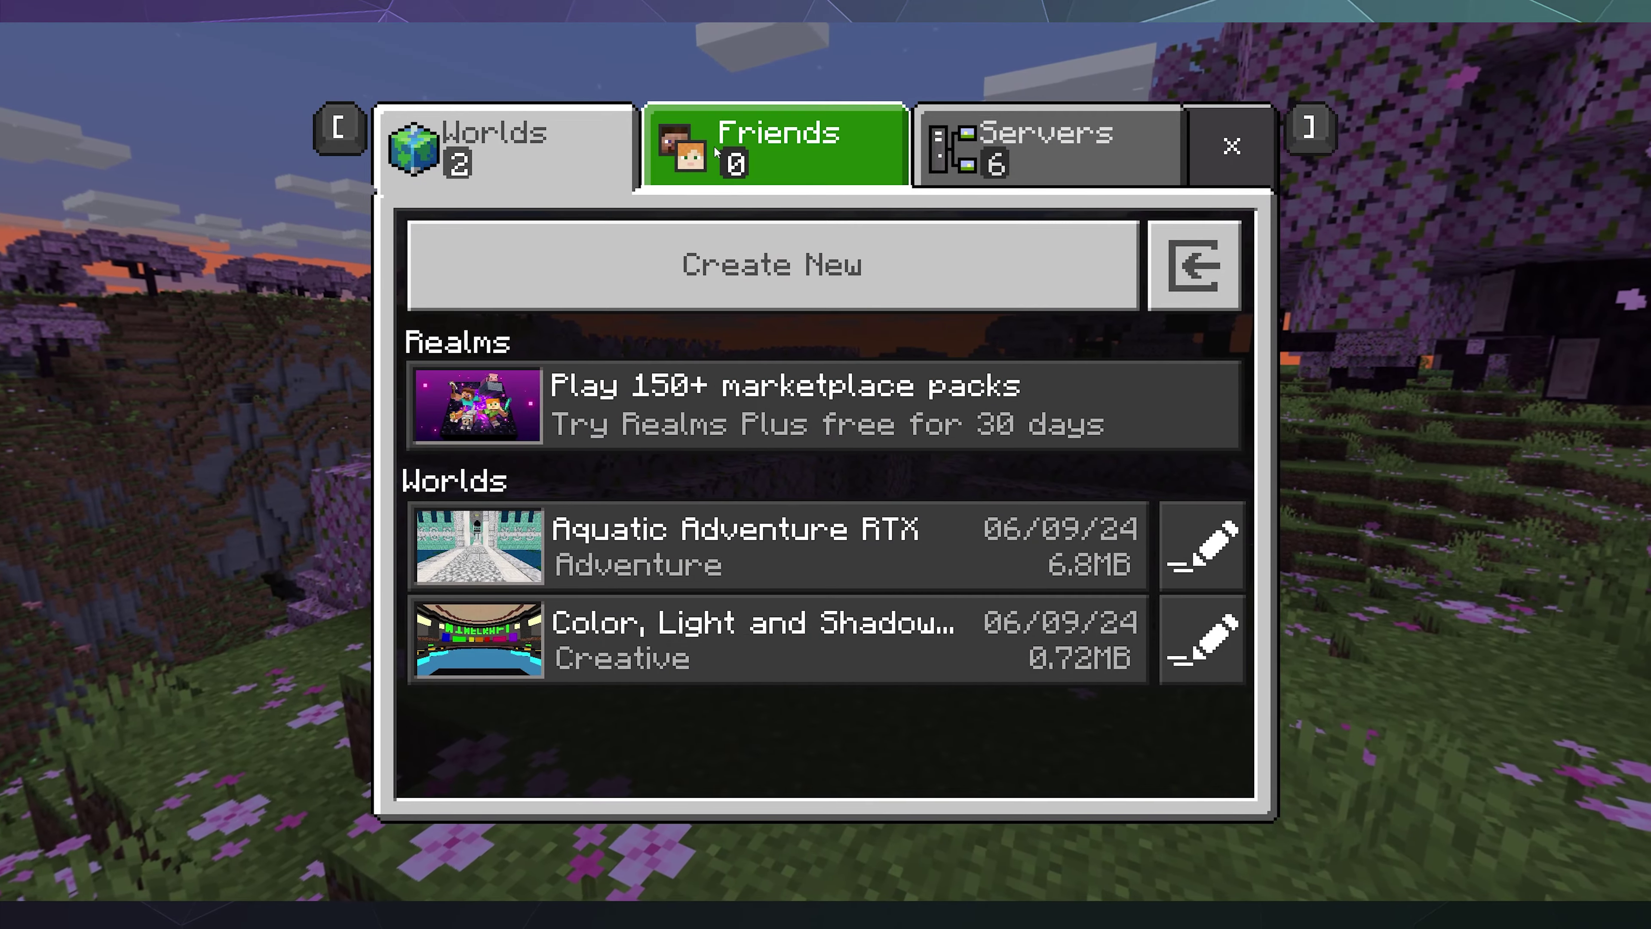
key("Escape")
left_click(823, 680)
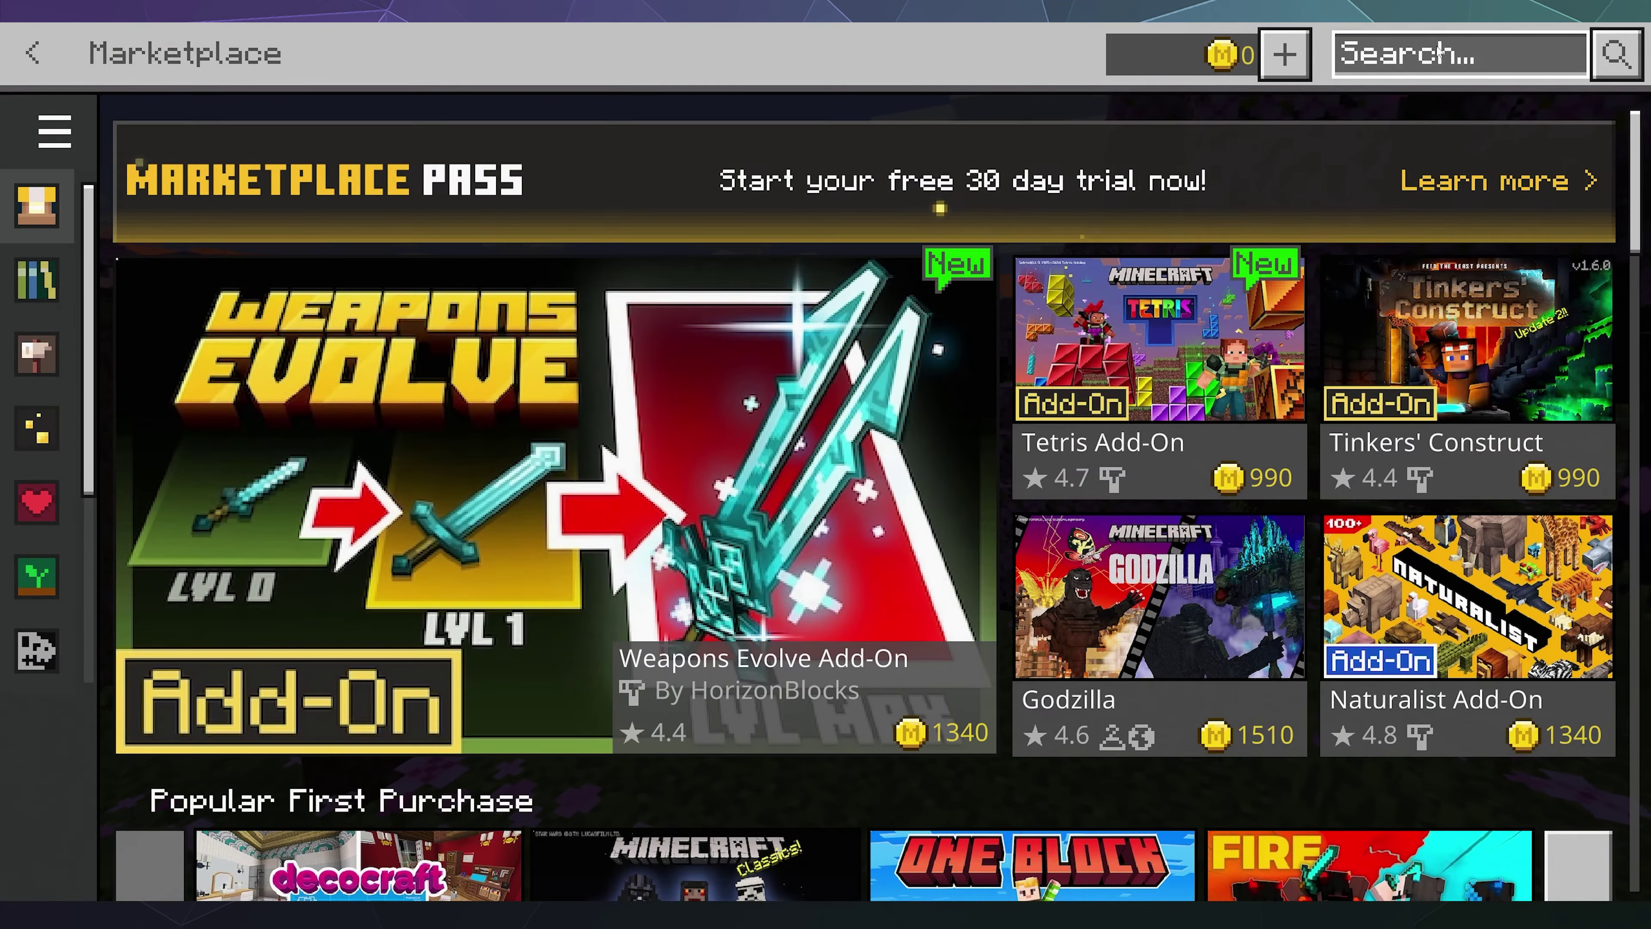
left_click(1436, 43)
type("rtx")
key("Return")
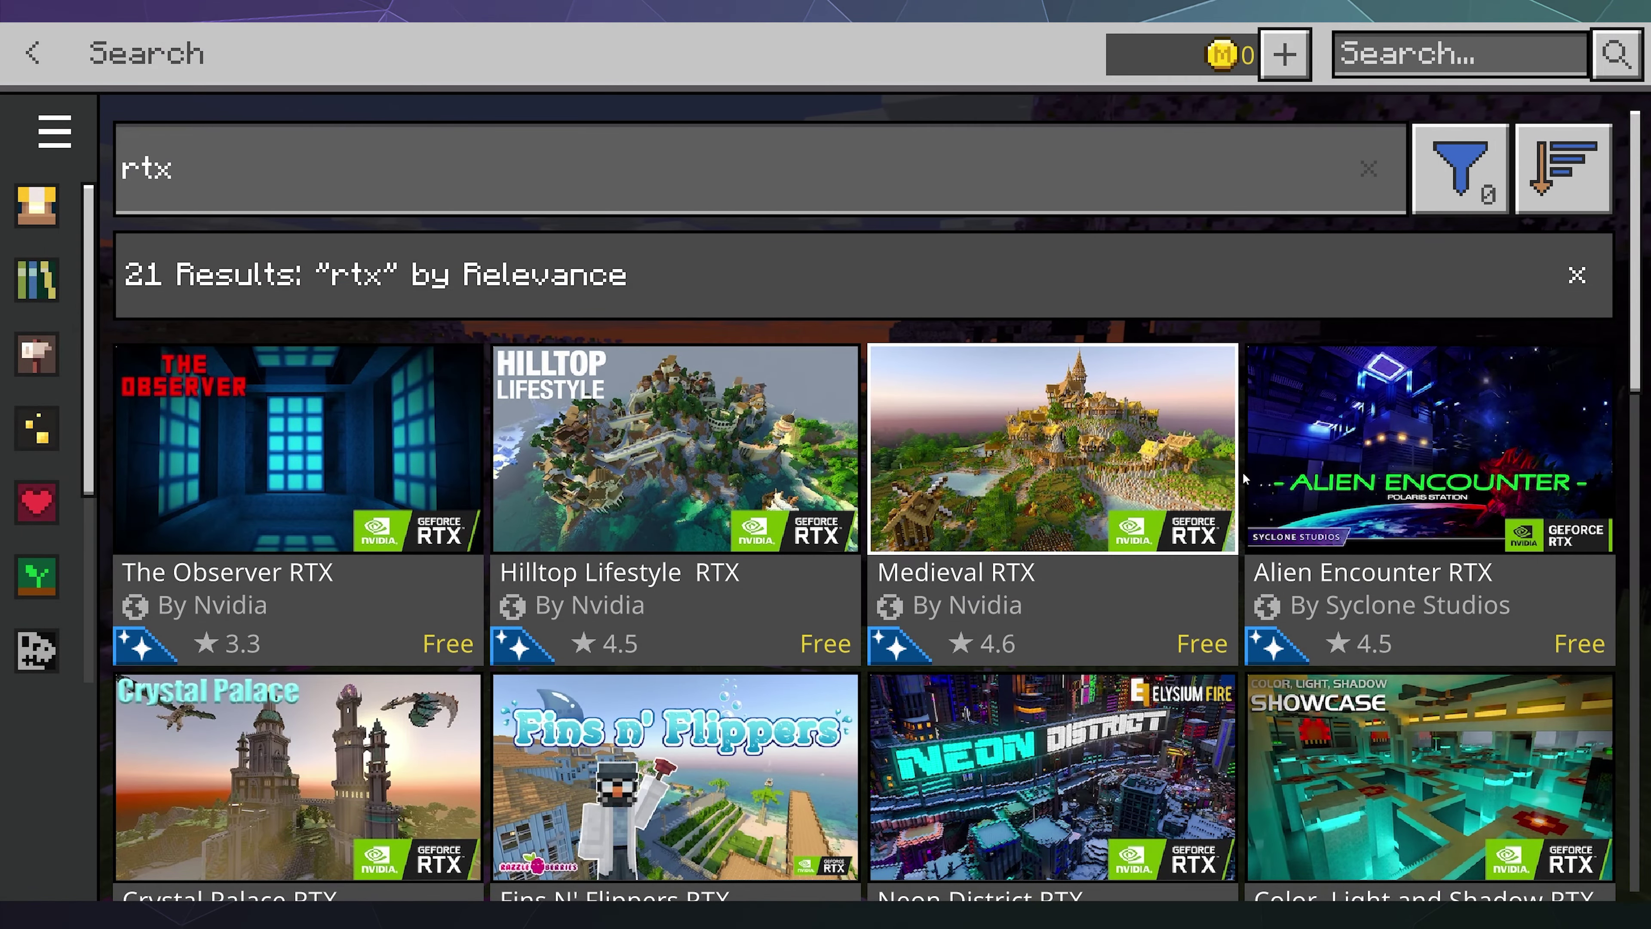
Claim Alien Encounter RTX for free and confirm its 251 MB download
left_click(1421, 476)
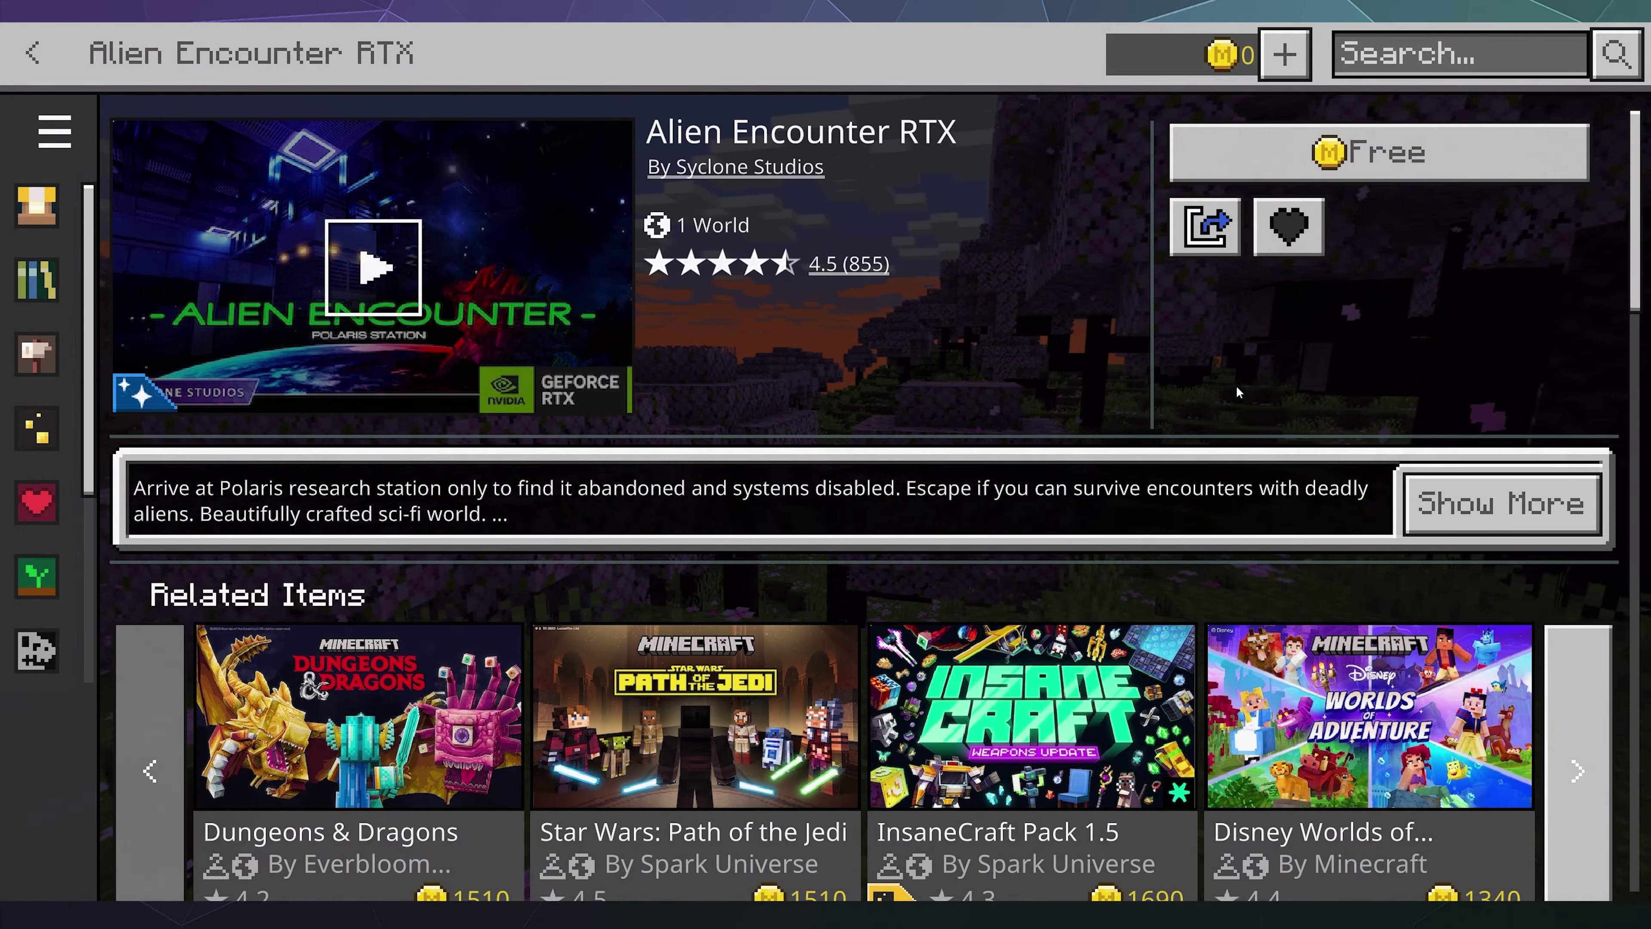
left_click(1378, 152)
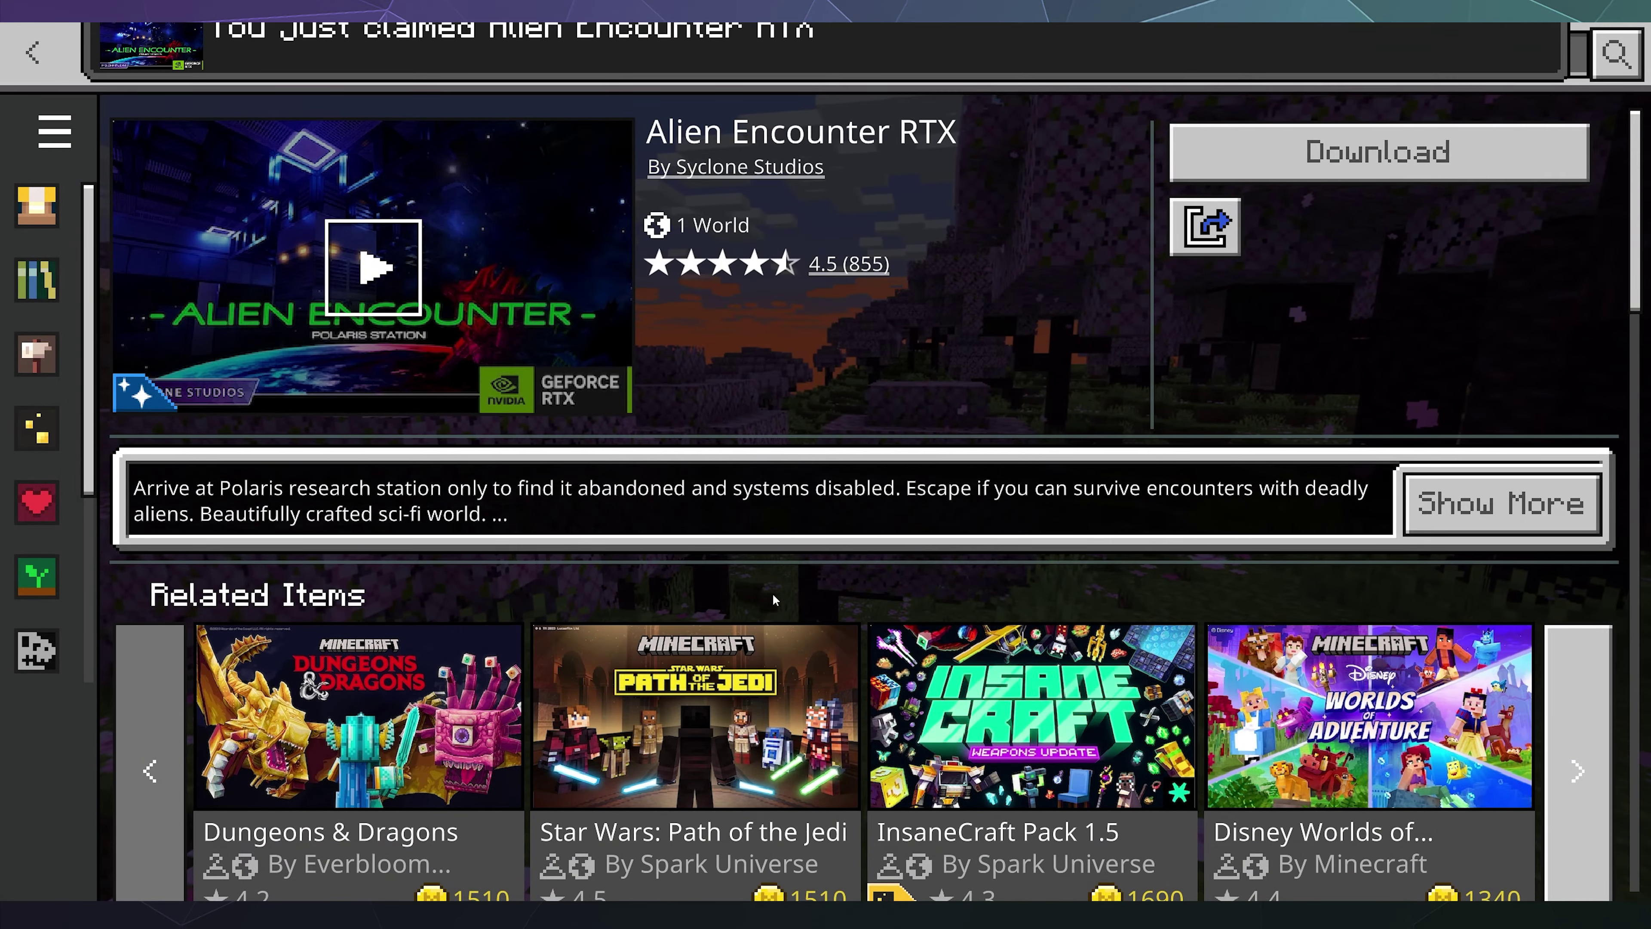
left_click(1347, 173)
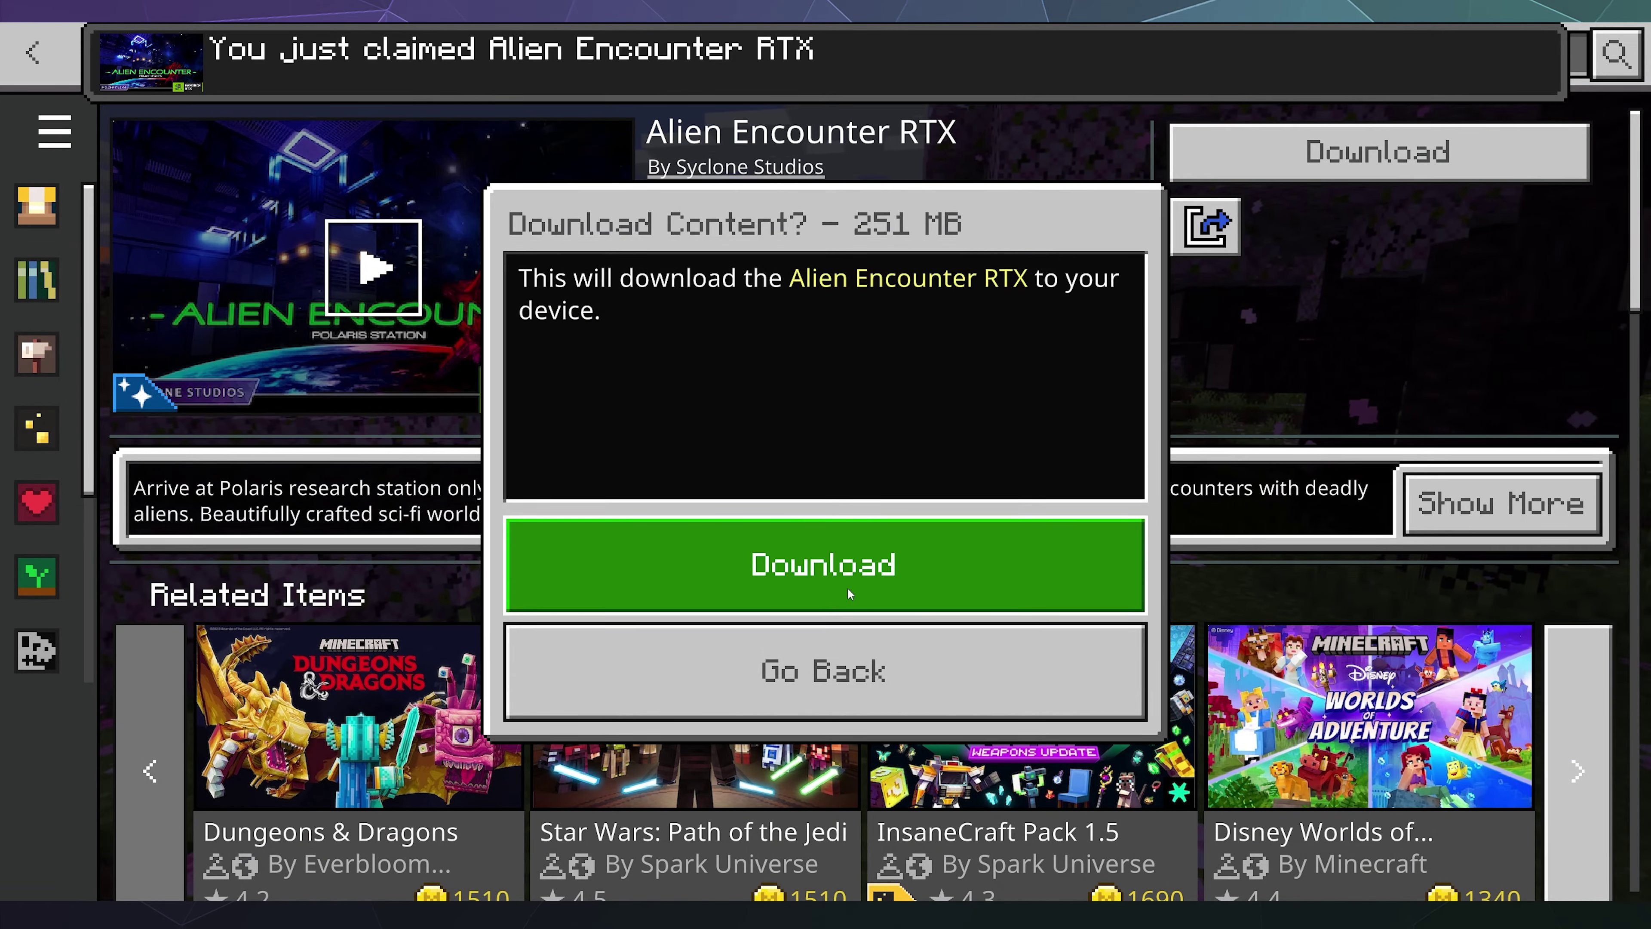
left_click(847, 588)
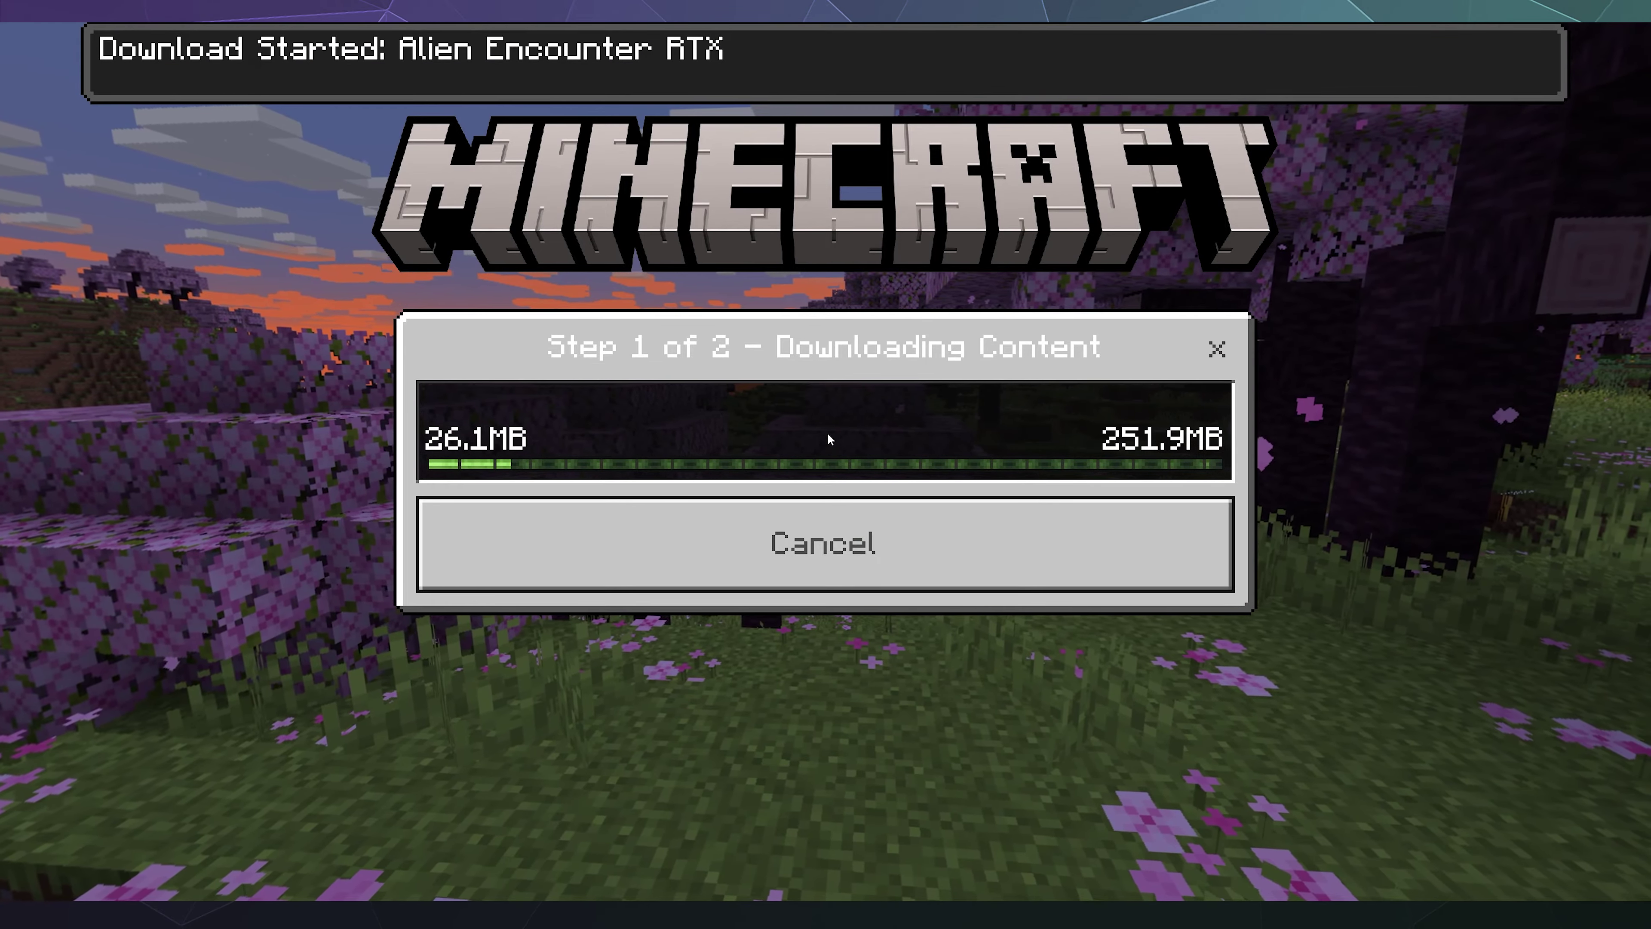